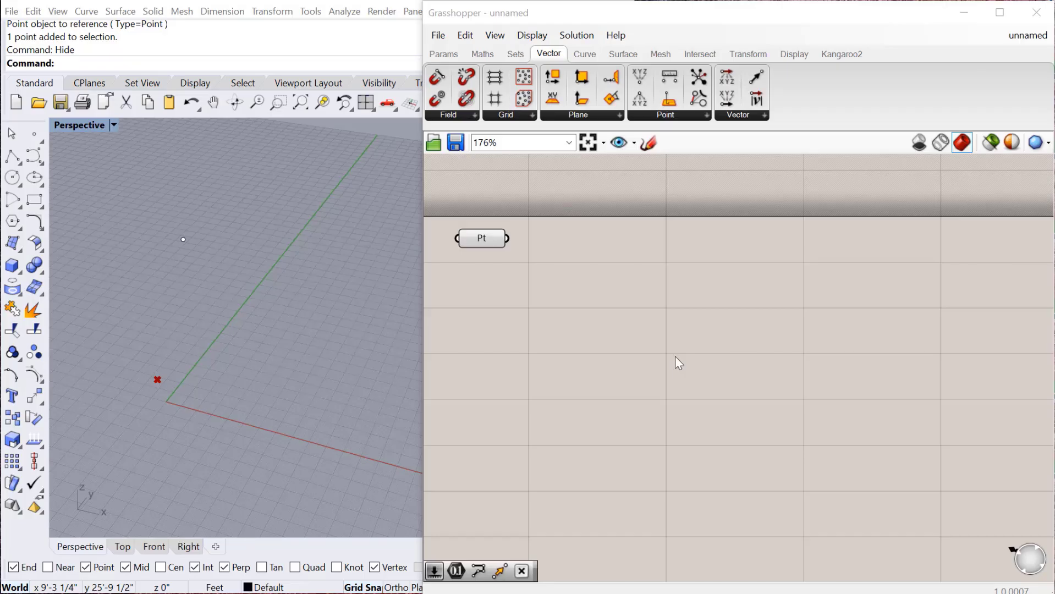
# Step: Switch to the Params tab and expand the Geometry parameter list
pyautogui.click(445, 55)
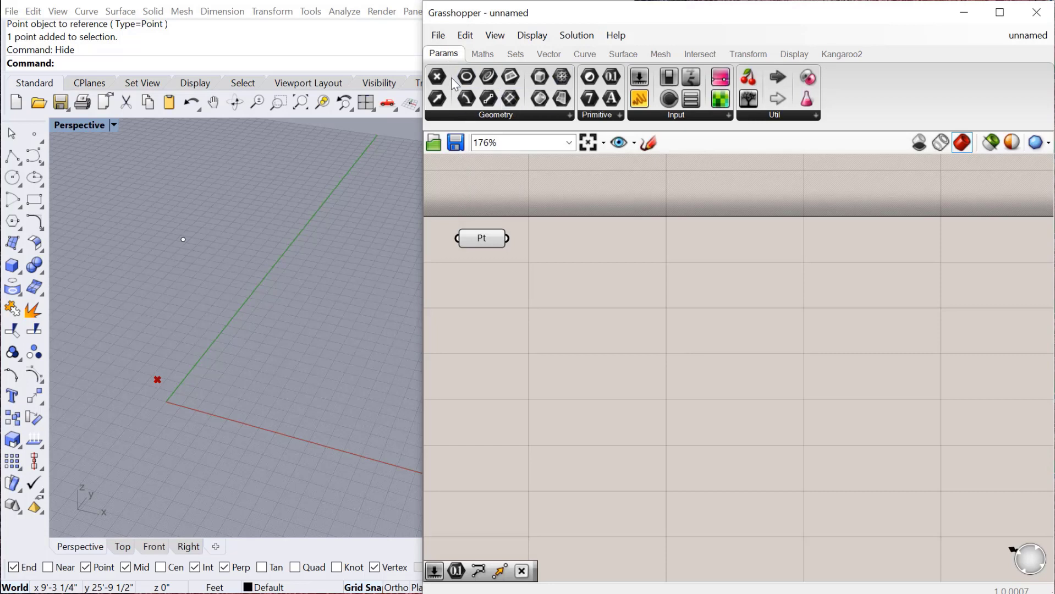
pyautogui.moveTo(443, 56)
# Step: Drag a new Point parameter onto the canvas below the original Pt and nudge Pt right
pyautogui.click(489, 114)
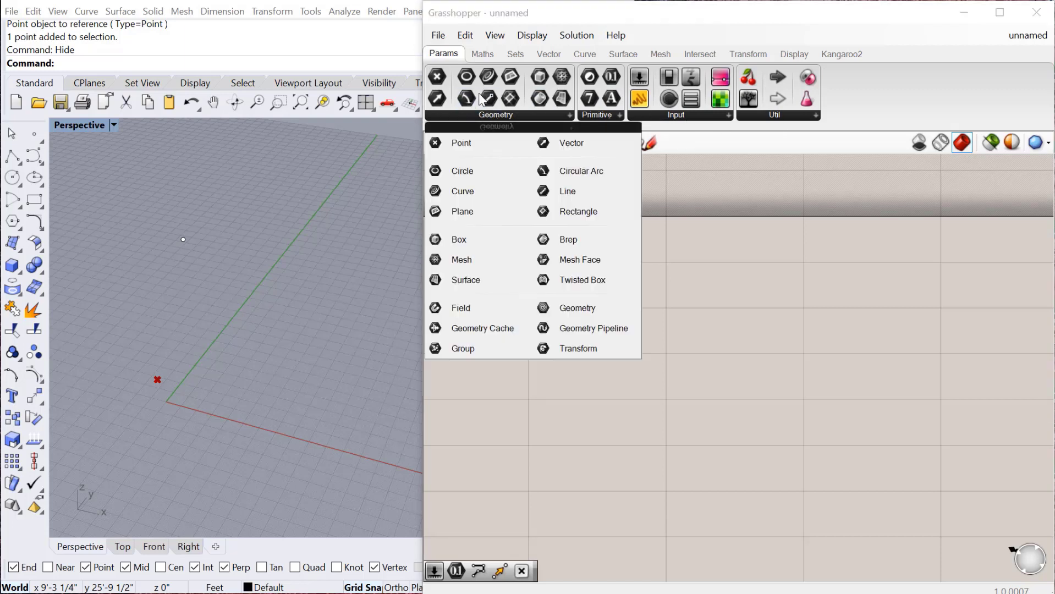
pyautogui.moveTo(460, 142); pyautogui.dragTo(519, 318)
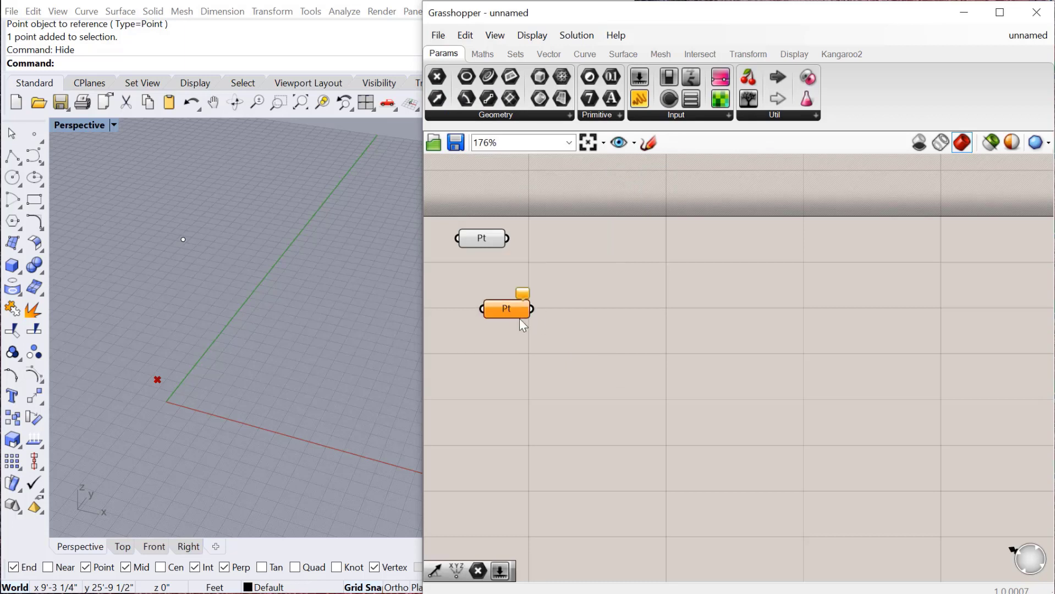
pyautogui.moveTo(481, 239); pyautogui.dragTo(504, 238)
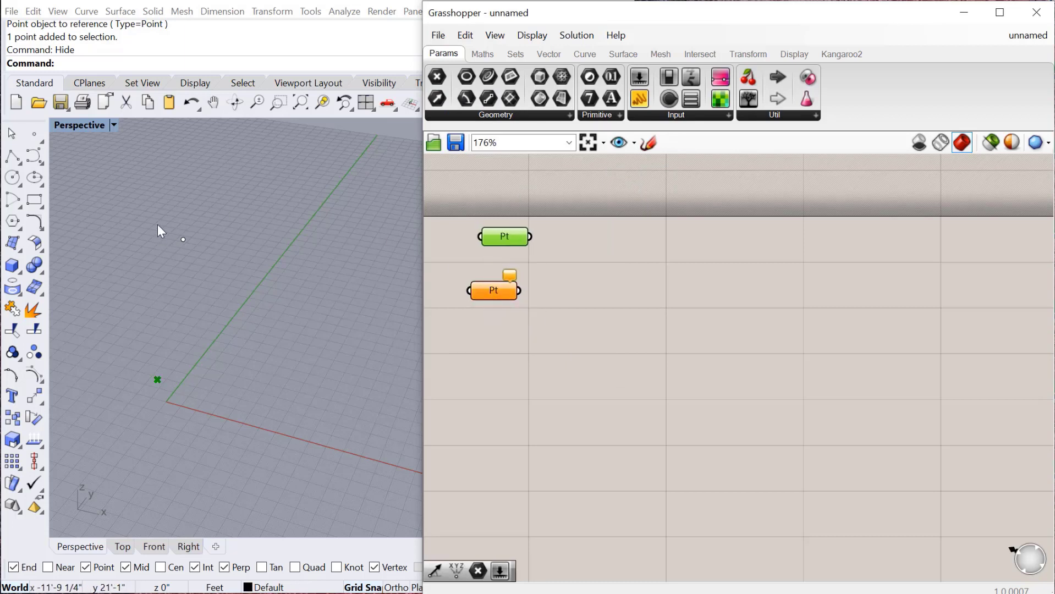
pyautogui.click(183, 239)
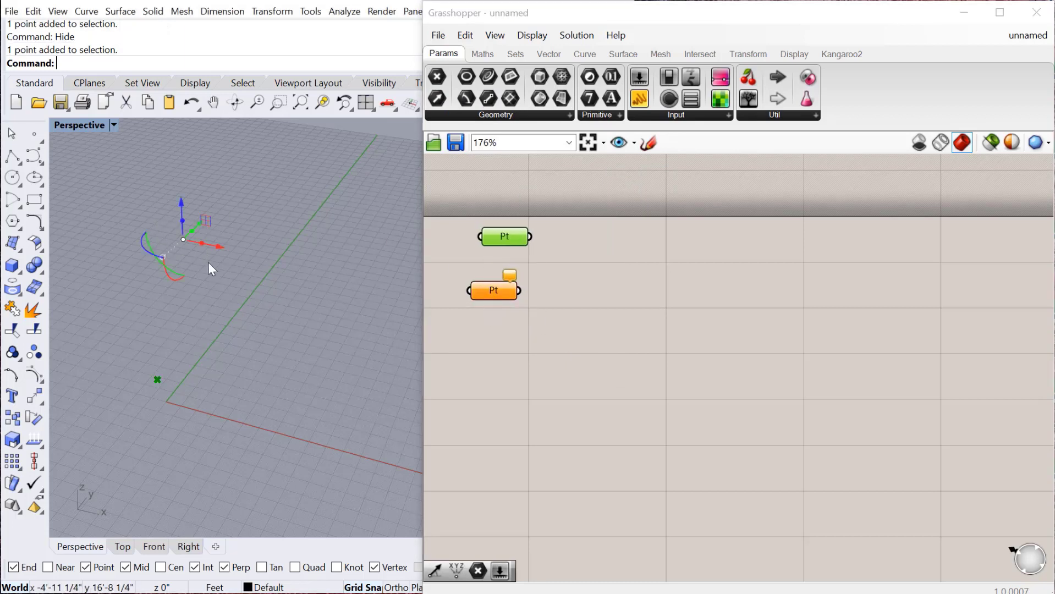
pyautogui.click(497, 116)
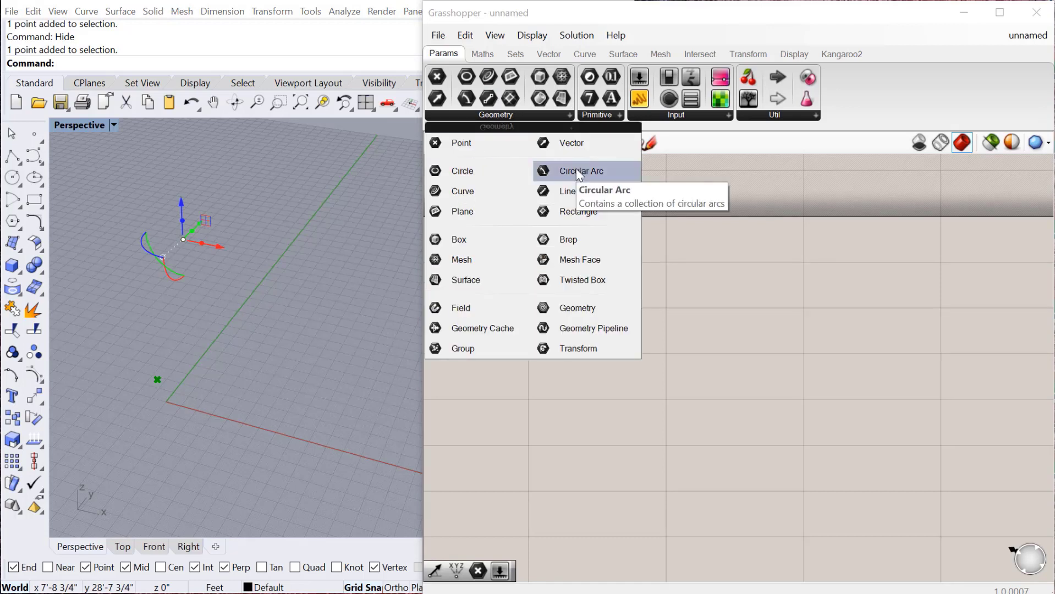
# Step: Draw a five-point S-shaped curve in the Rhino viewport with the Curve command
pyautogui.click(262, 352)
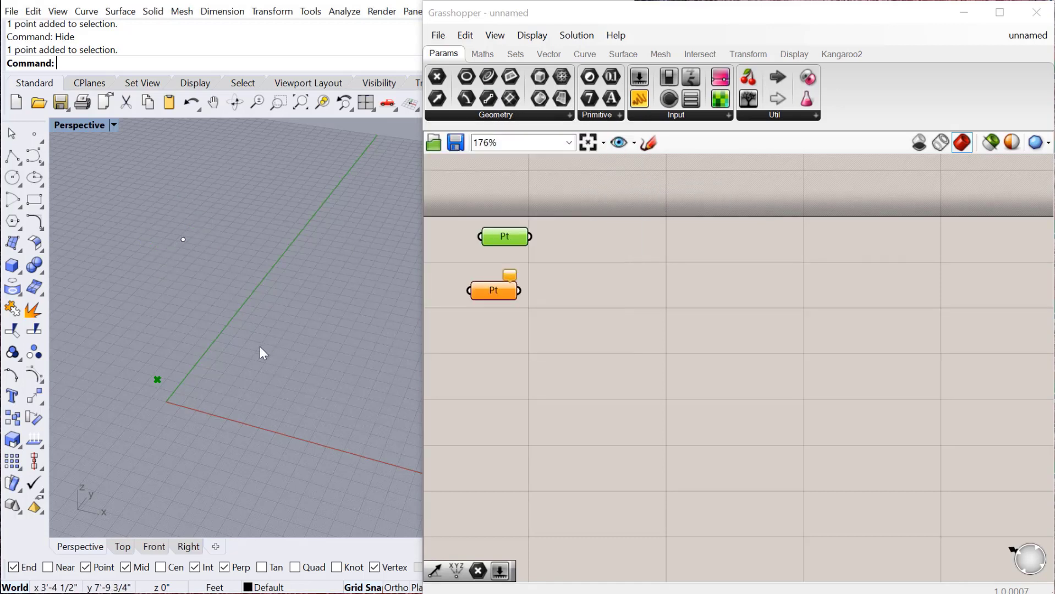
pyautogui.write('curve')
pyautogui.press('Return')
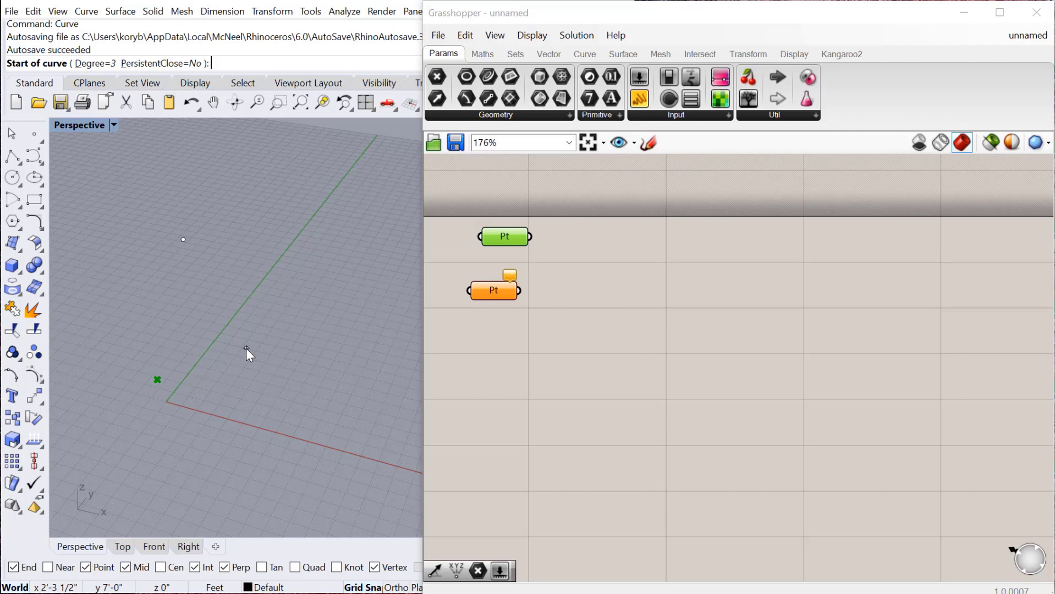
pyautogui.click(288, 453)
pyautogui.click(183, 356)
pyautogui.click(329, 348)
pyautogui.click(229, 264)
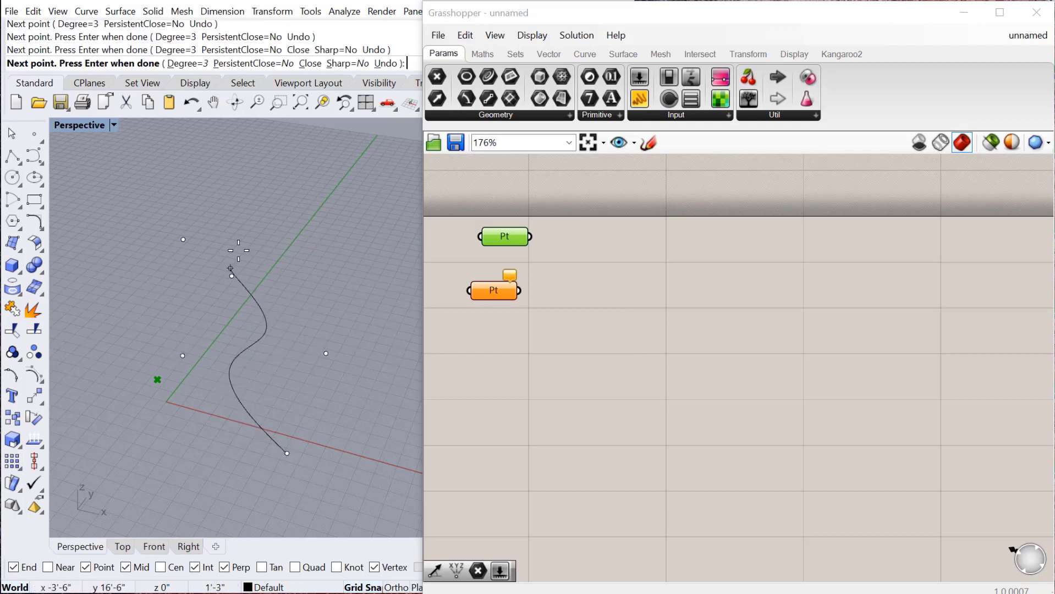
pyautogui.click(319, 237)
pyautogui.press('Return')
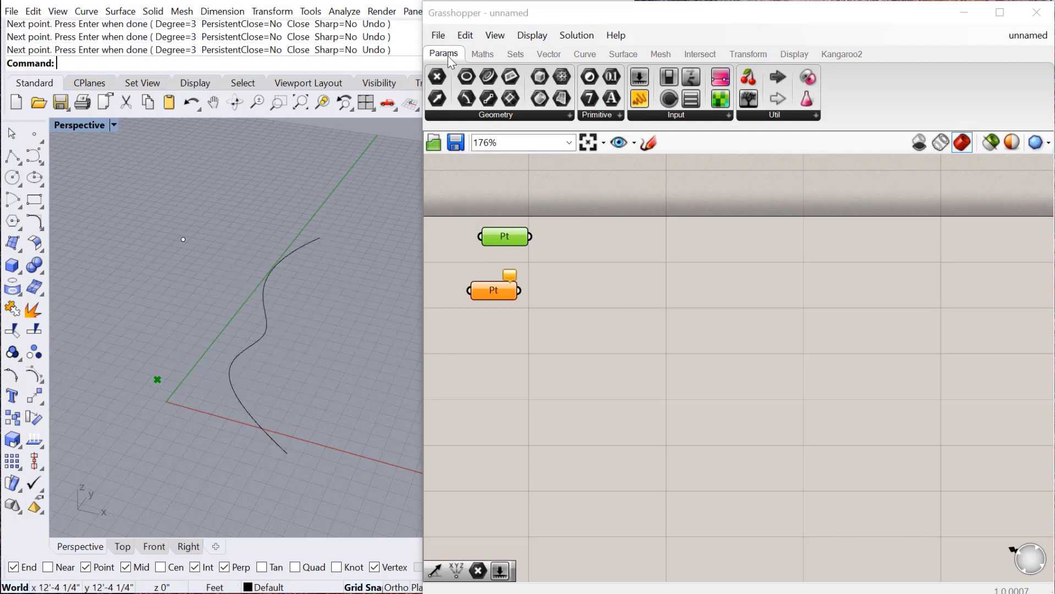
# Step: Add a Curve parameter to the canvas and arrange it beside the Pt parameters
pyautogui.click(498, 114)
pyautogui.click(465, 190)
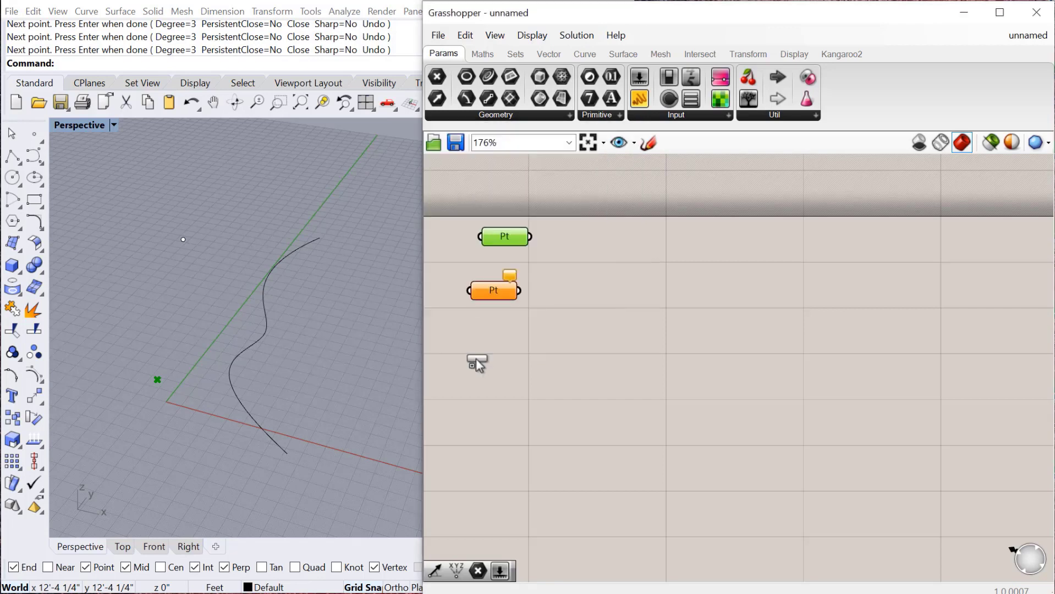
pyautogui.click(481, 379)
pyautogui.moveTo(482, 380); pyautogui.dragTo(518, 339)
pyautogui.moveTo(507, 290); pyautogui.dragTo(497, 276)
pyautogui.moveTo(491, 233); pyautogui.dragTo(504, 234)
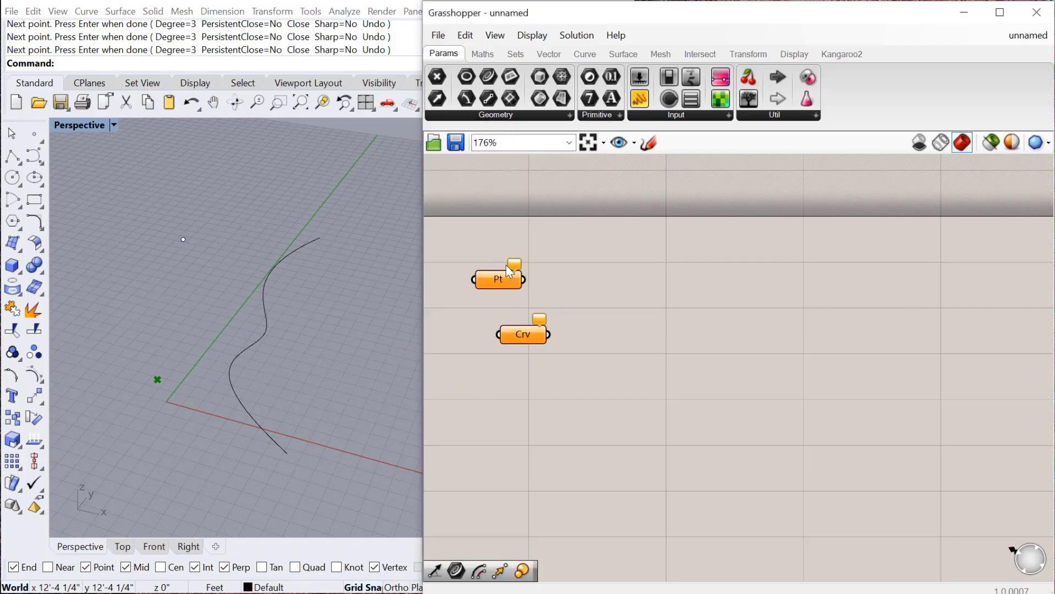
pyautogui.moveTo(523, 345); pyautogui.dragTo(503, 283)
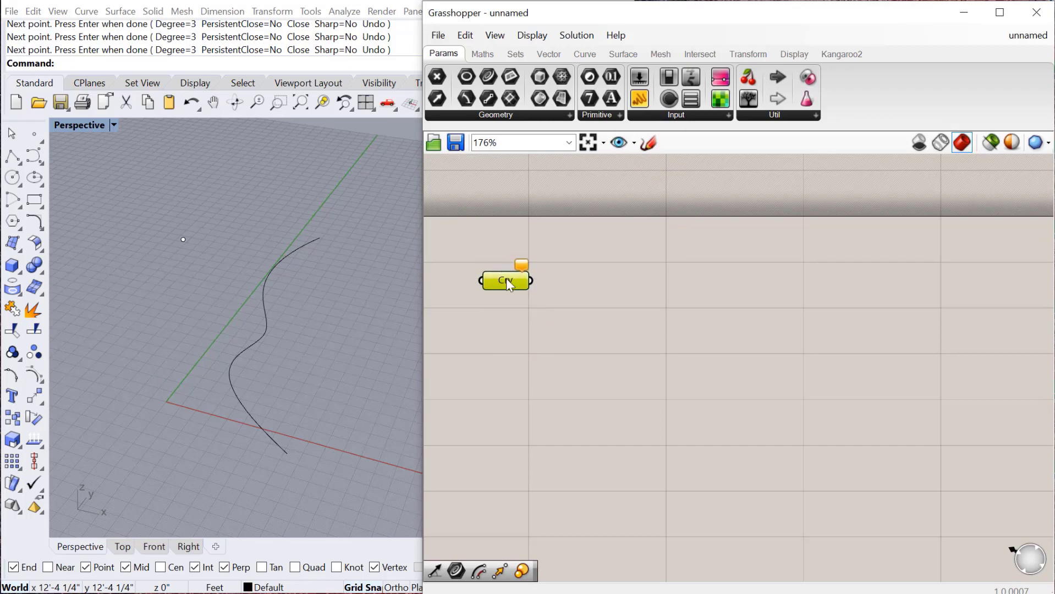
# Step: Set the Crv parameter to reference the S-shaped curve
pyautogui.rightClick(507, 281)
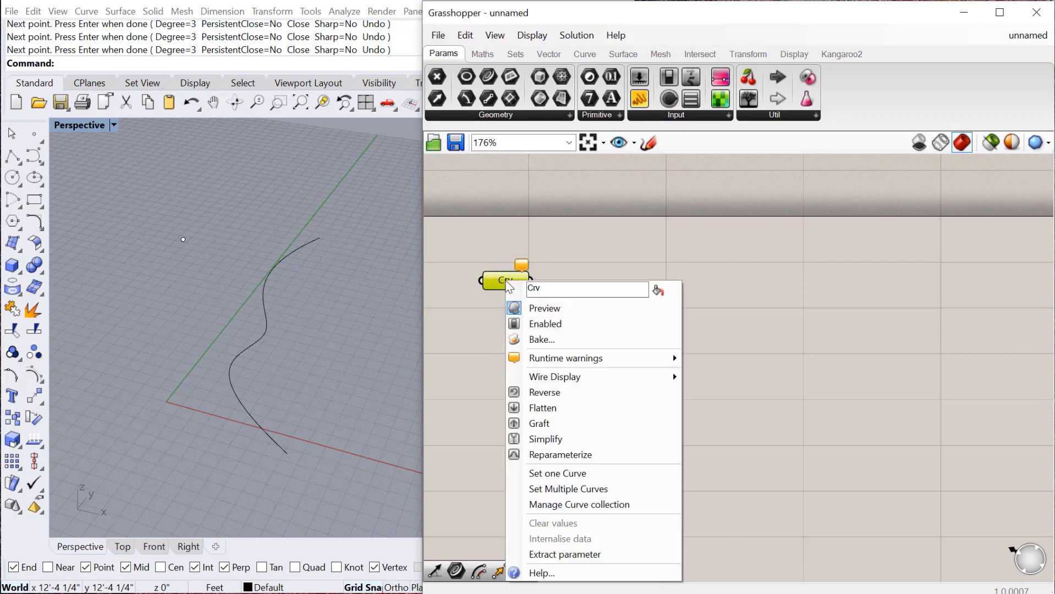
pyautogui.click(555, 473)
pyautogui.click(266, 310)
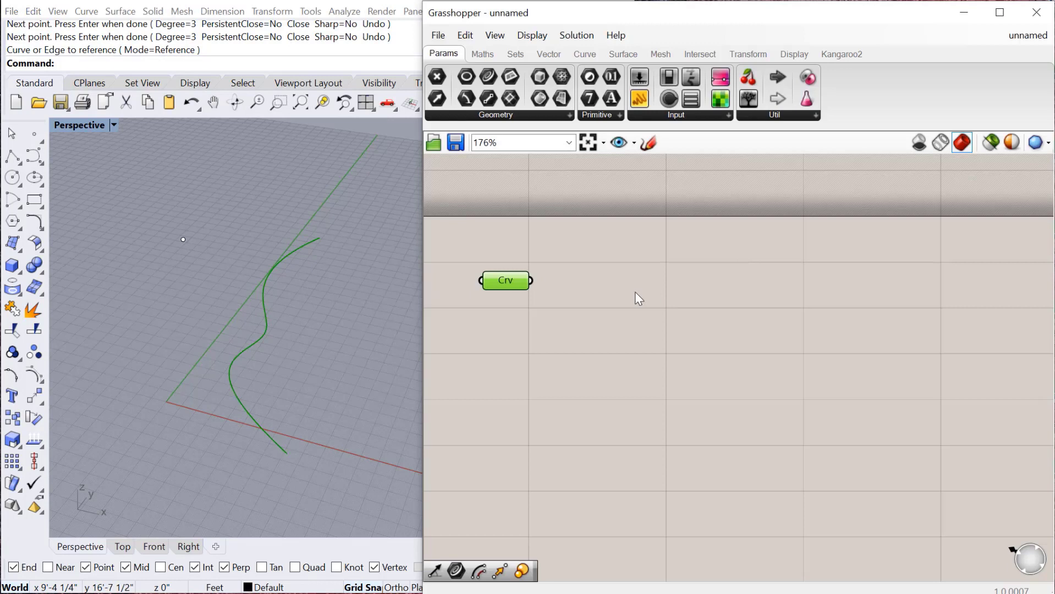
# Step: Expand the Params Geometry parameter list once more
pyautogui.click(485, 115)
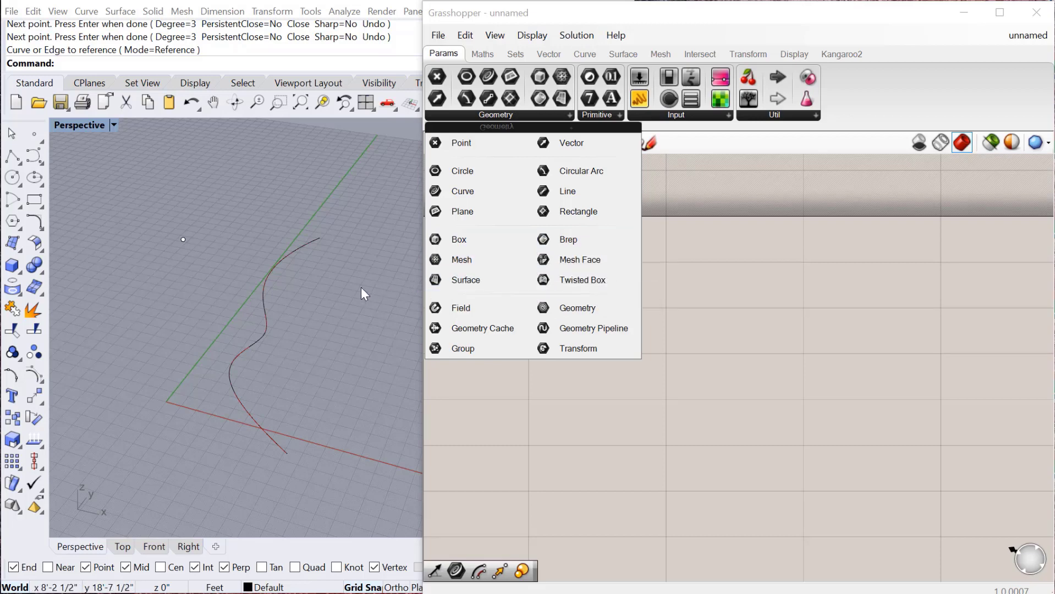
# Step: Copy the S-shaped curve straight up with Vertical=Yes
pyautogui.moveTo(314, 323); pyautogui.dragTo(280, 325, button='right')
pyautogui.click(280, 326)
pyautogui.scroll(-3, 295, 371)
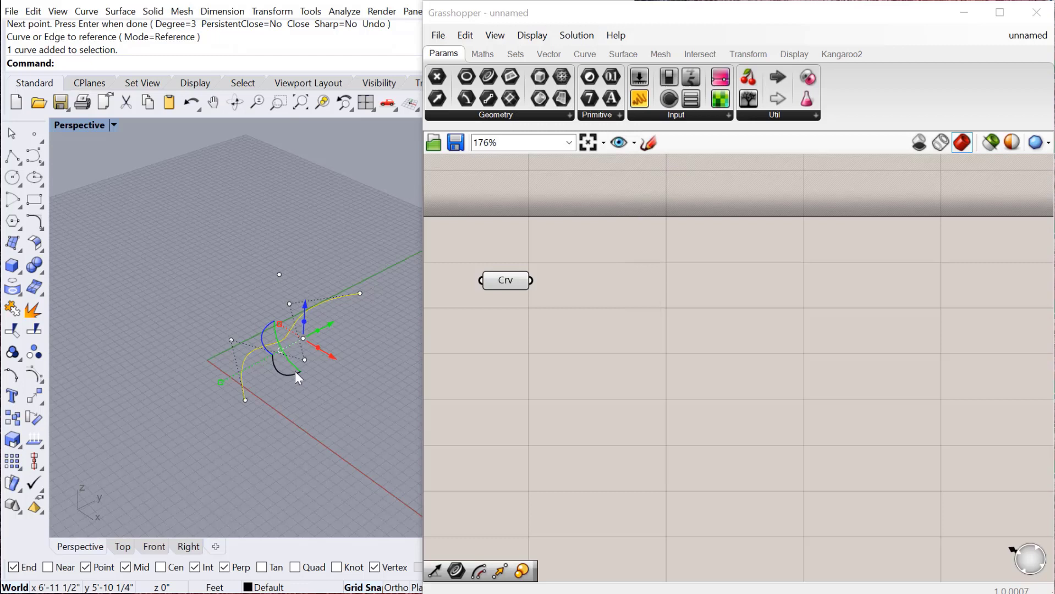
pyautogui.write('Copy')
pyautogui.press('Return')
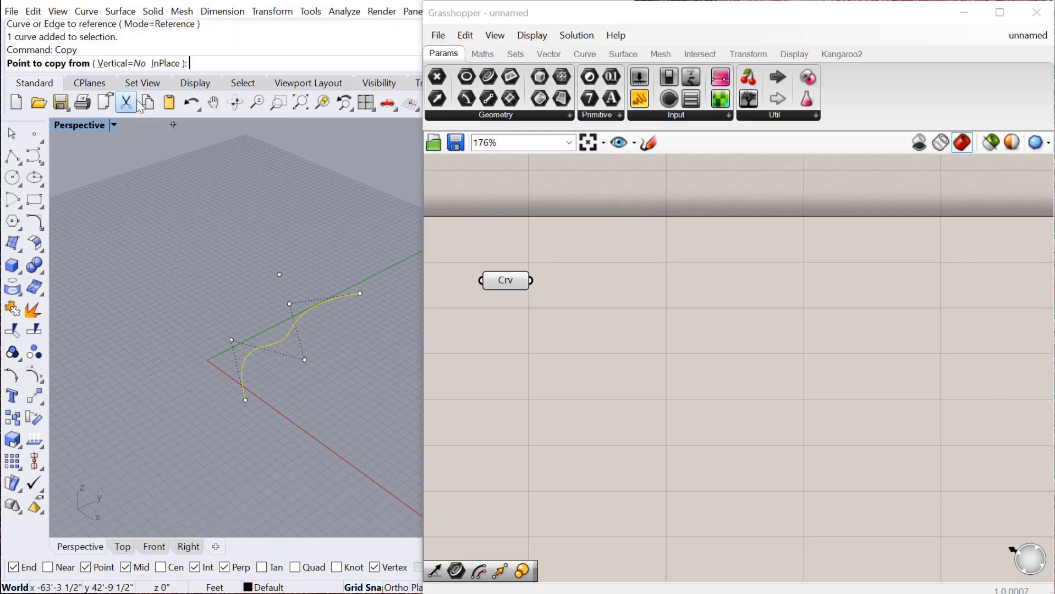
pyautogui.click(117, 63)
pyautogui.click(291, 302)
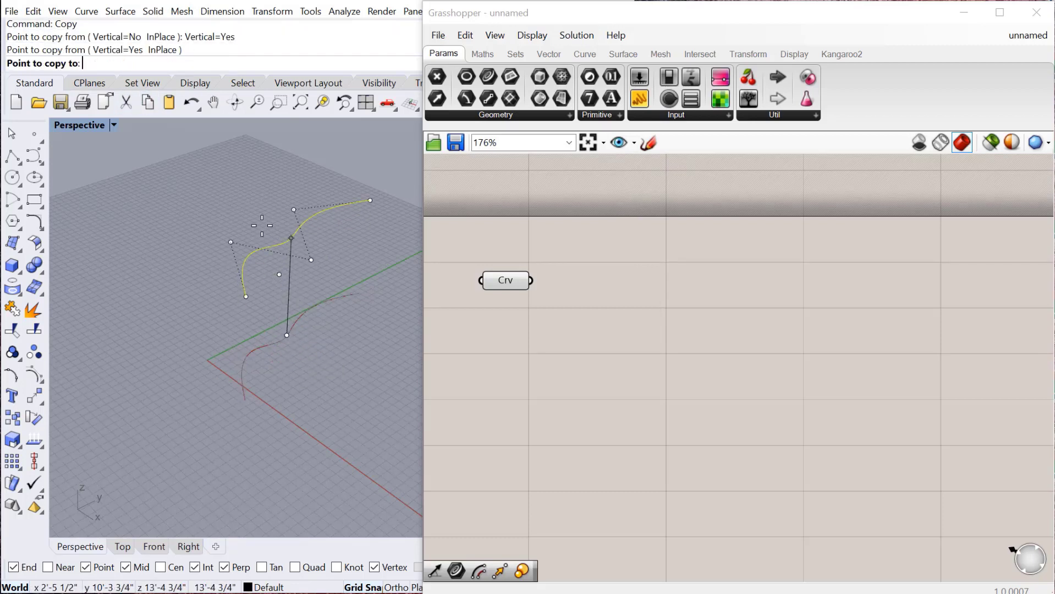
pyautogui.click(290, 184)
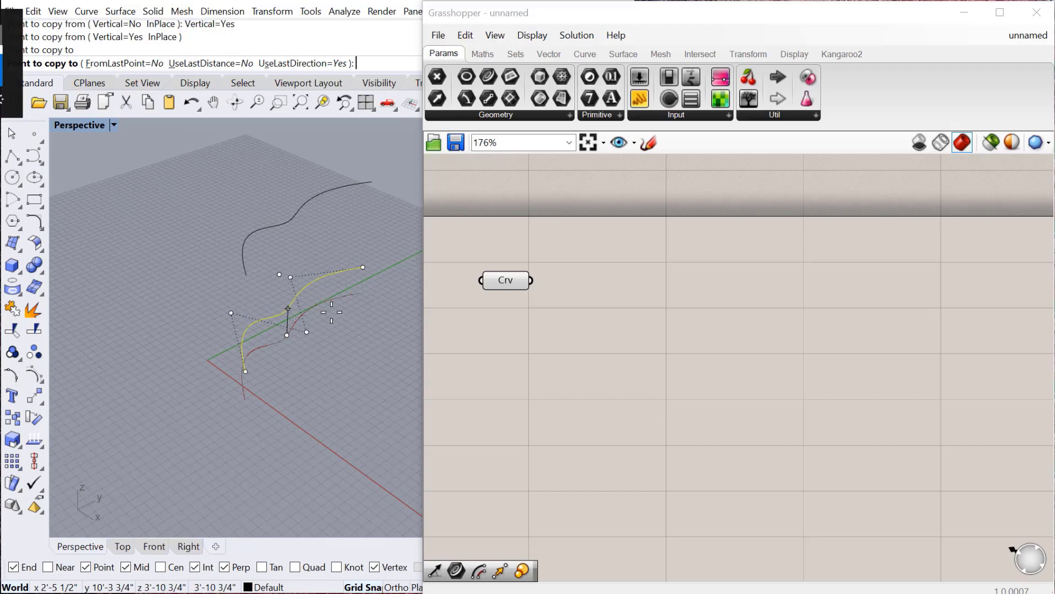
pyautogui.press('Return')
# Step: Loft the original and copied curves into a surface
pyautogui.hotkey('ctrl', 'a')
pyautogui.write('loft')
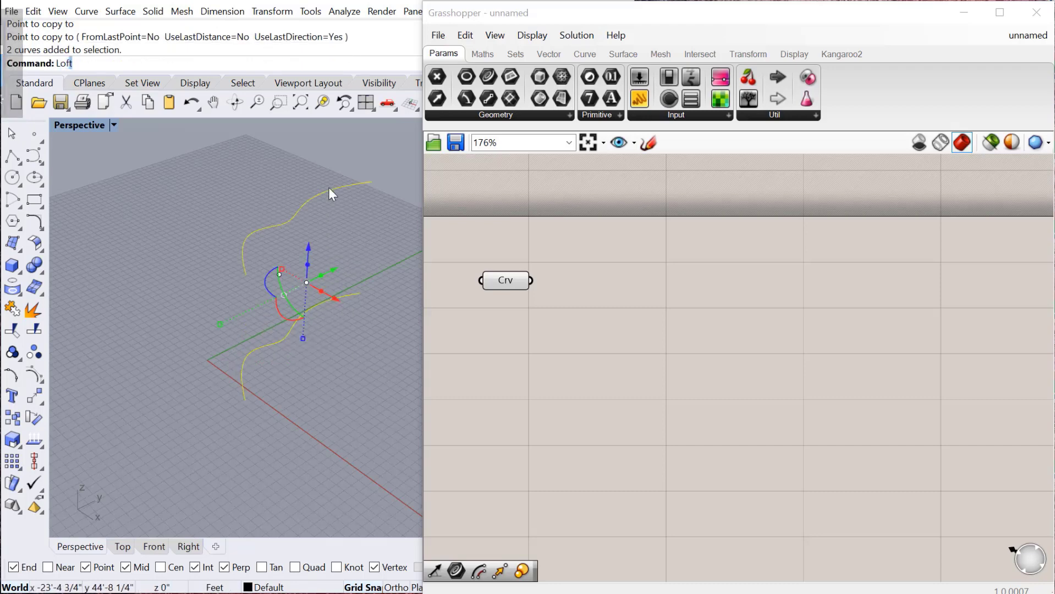
pyautogui.press('Return')
pyautogui.press('Return')
pyautogui.click(361, 261)
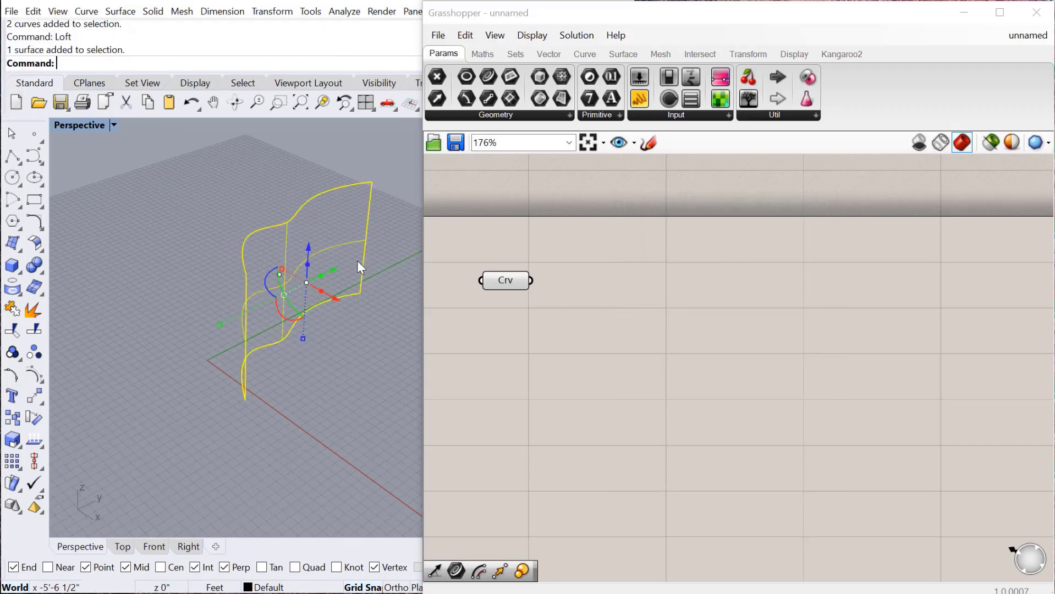
# Step: Add a Surface Points component via canvas search 'srfpt', then delete it
pyautogui.doubleClick(528, 358)
pyautogui.write('srfpt')
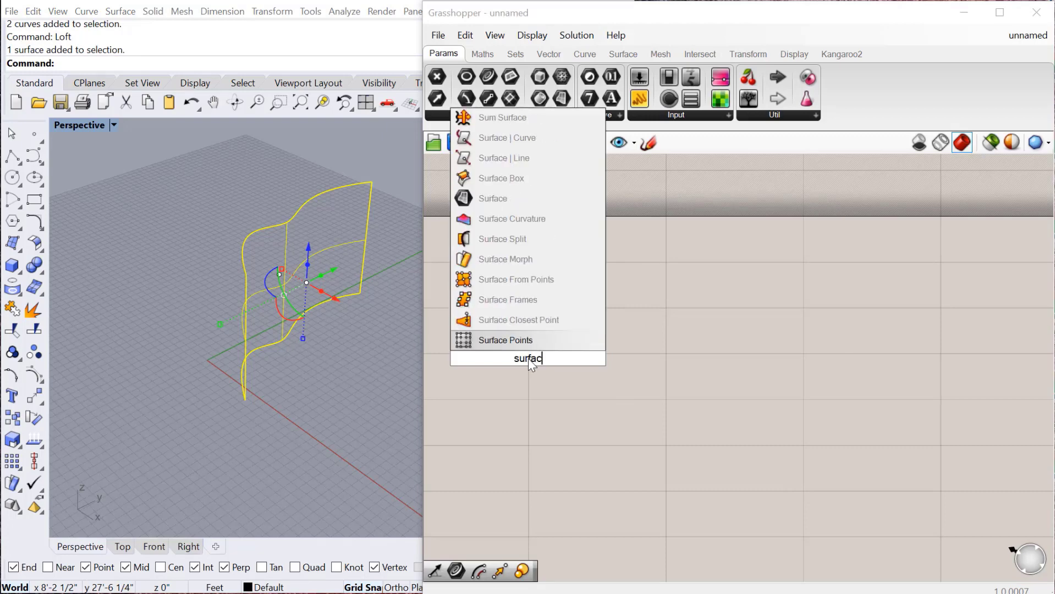
pyautogui.press('Return')
pyautogui.press('Delete')
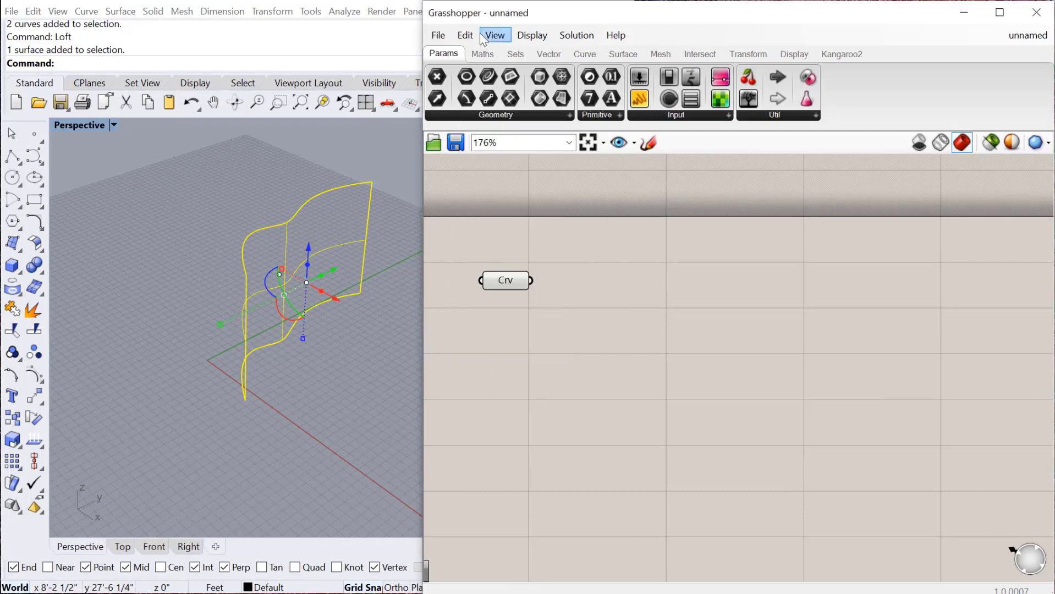
# Step: Add Surface parameters below Crv and delete the duplicate Srf
pyautogui.click(489, 113)
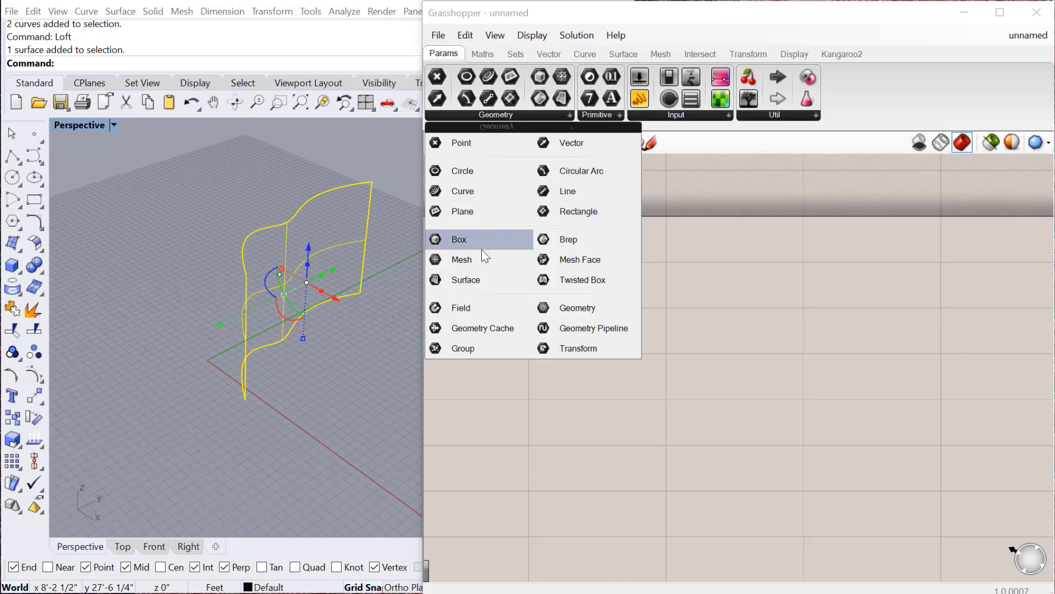
pyautogui.moveTo(463, 191); pyautogui.dragTo(505, 281)
pyautogui.moveTo(517, 374); pyautogui.dragTo(497, 326)
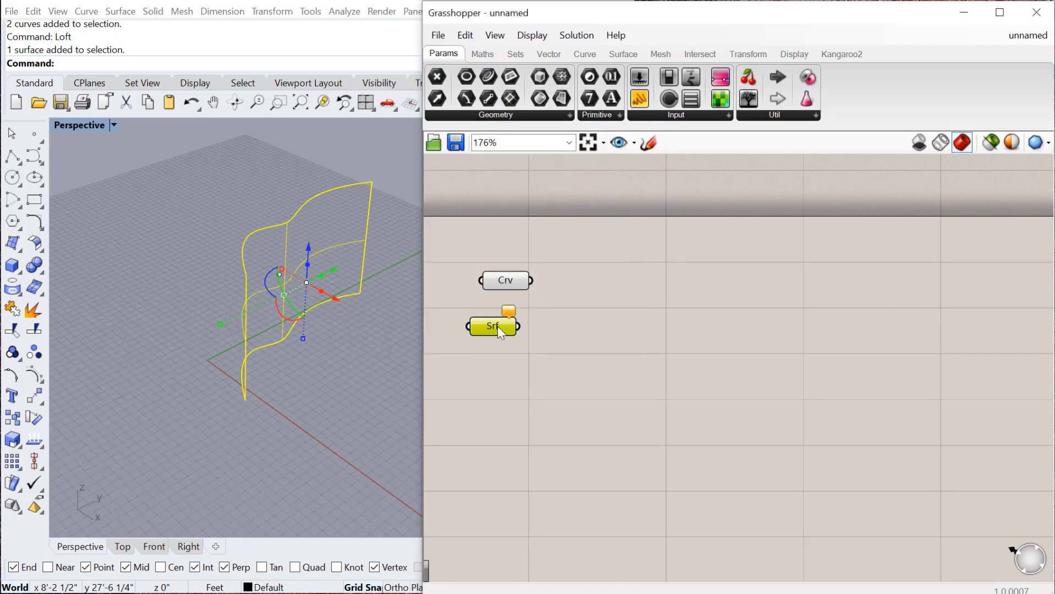
pyautogui.doubleClick(597, 376)
pyautogui.write('surface')
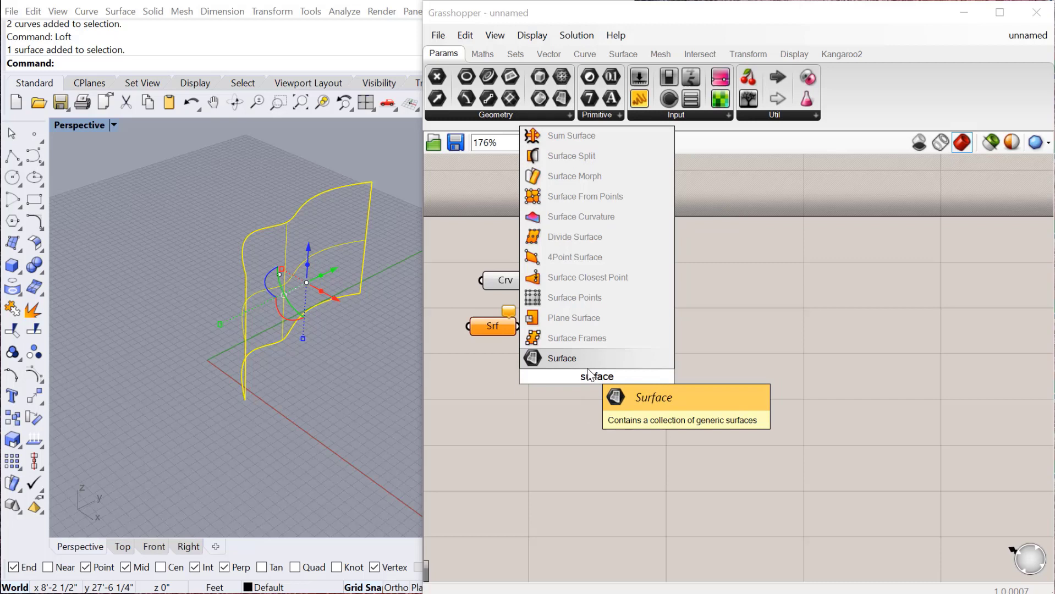
pyautogui.click(558, 360)
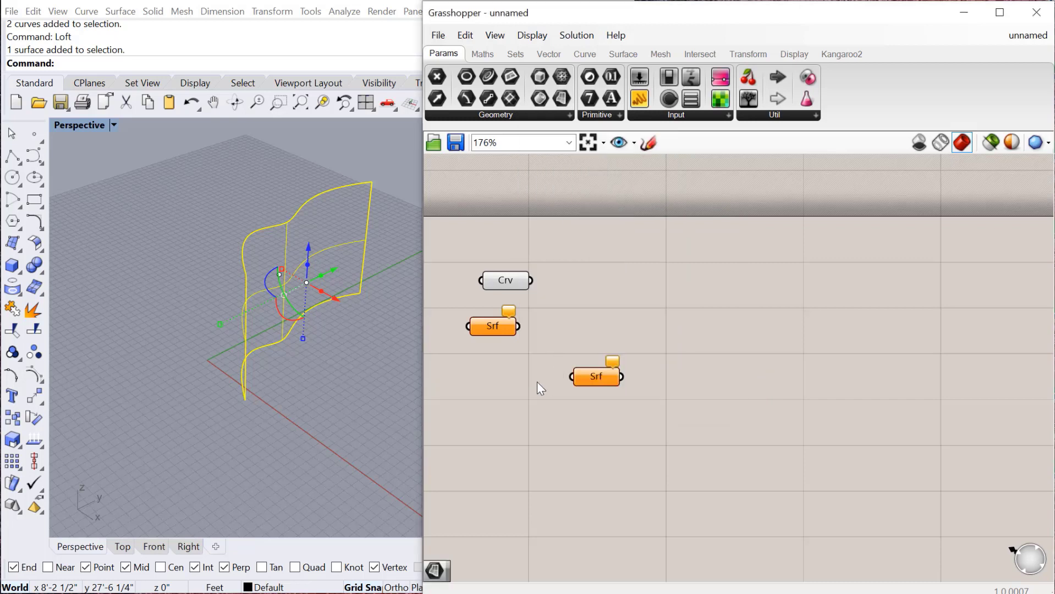
pyautogui.moveTo(488, 331); pyautogui.dragTo(507, 340)
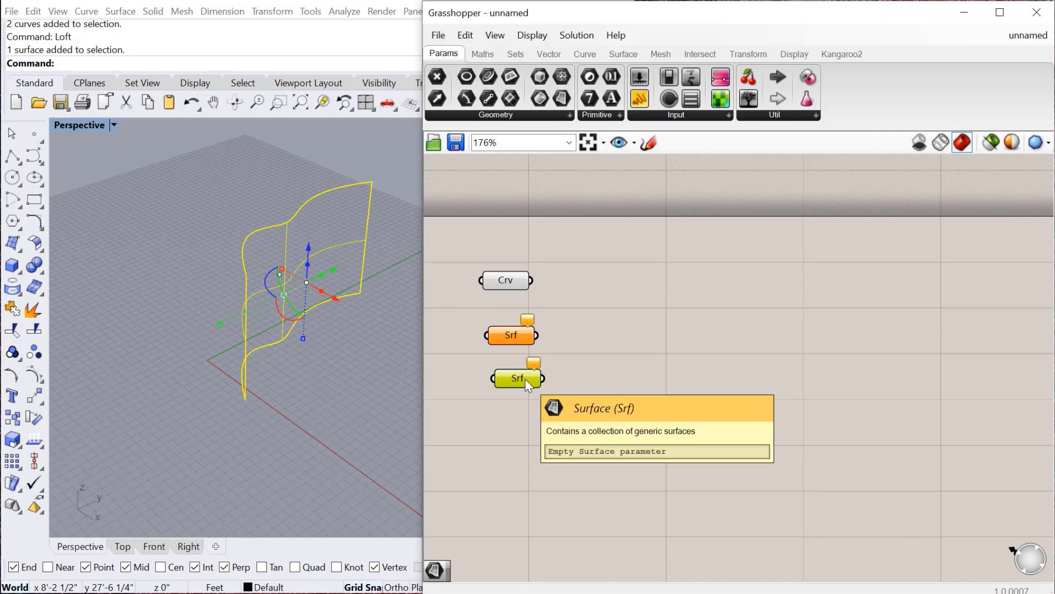
pyautogui.press('Delete')
# Step: Make the remaining Srf parameter reference the lofted surface
pyautogui.rightClick(511, 334)
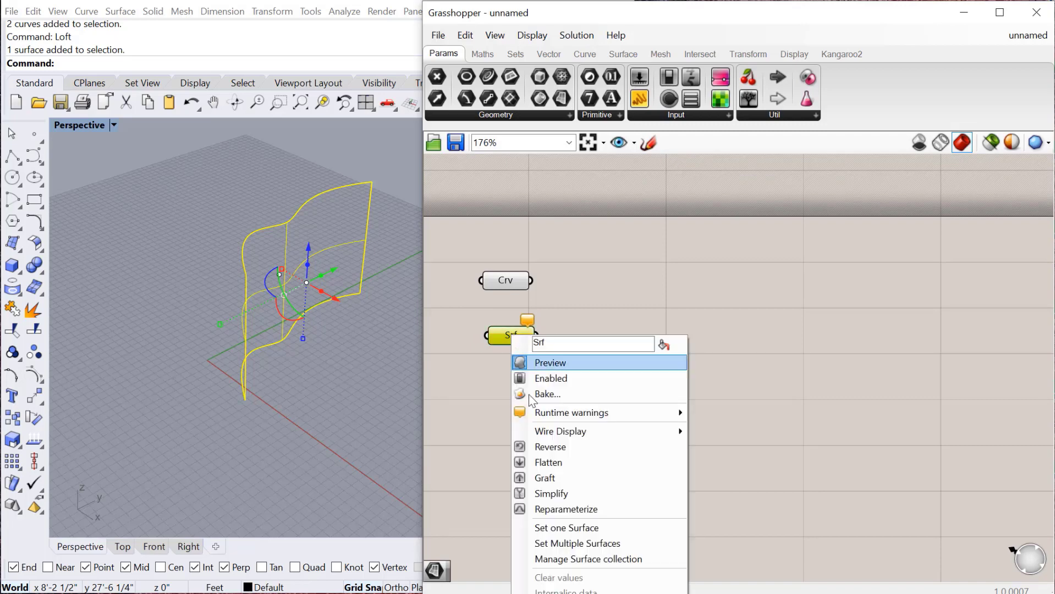
pyautogui.click(552, 525)
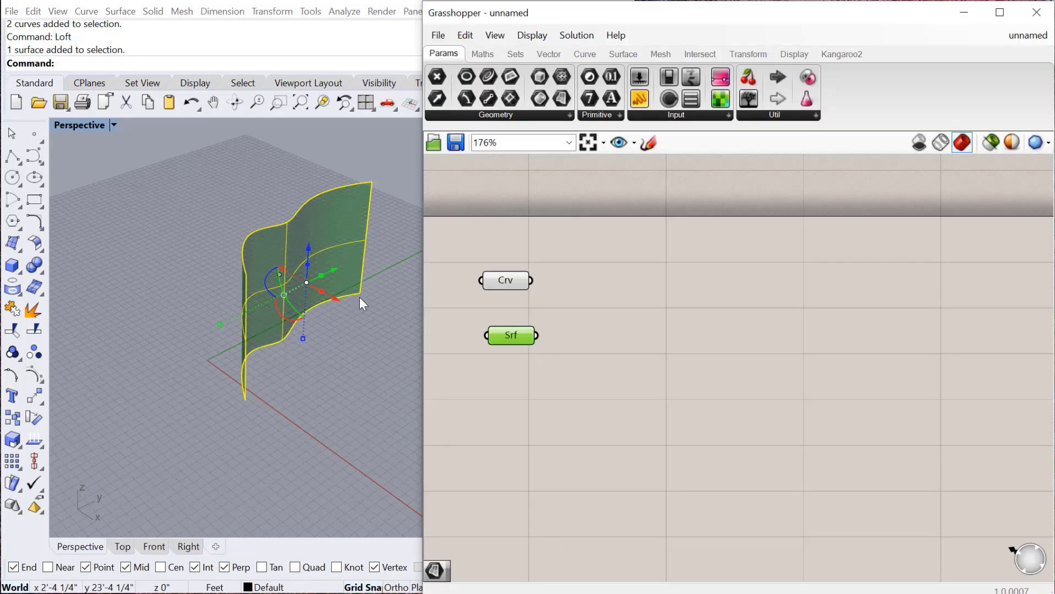
pyautogui.click(351, 370)
pyautogui.moveTo(351, 369); pyautogui.dragTo(464, 332, button='right')
pyautogui.moveTo(501, 331); pyautogui.dragTo(516, 324)
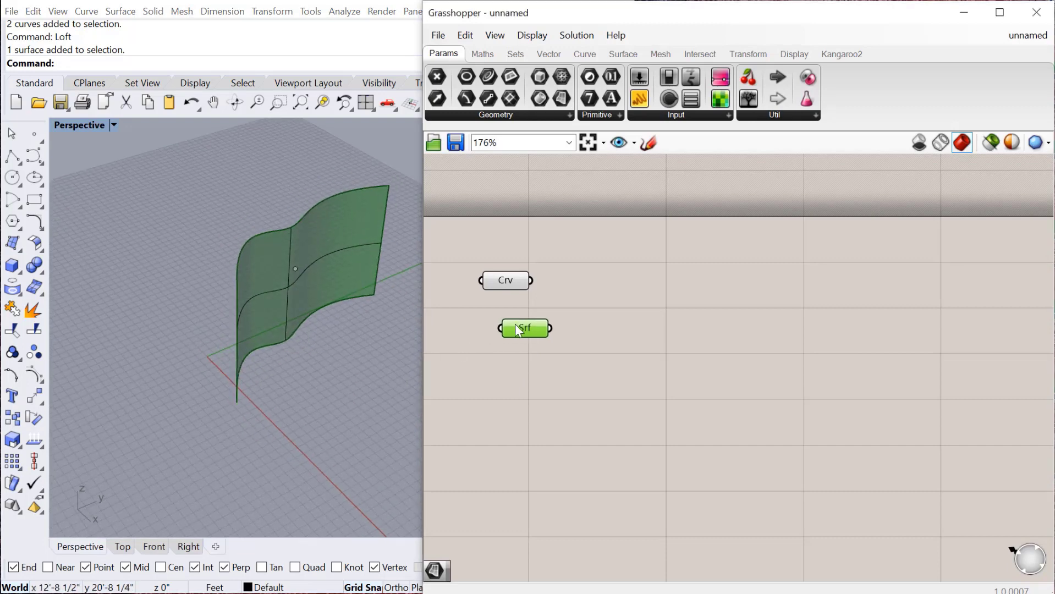
pyautogui.rightClick(531, 335)
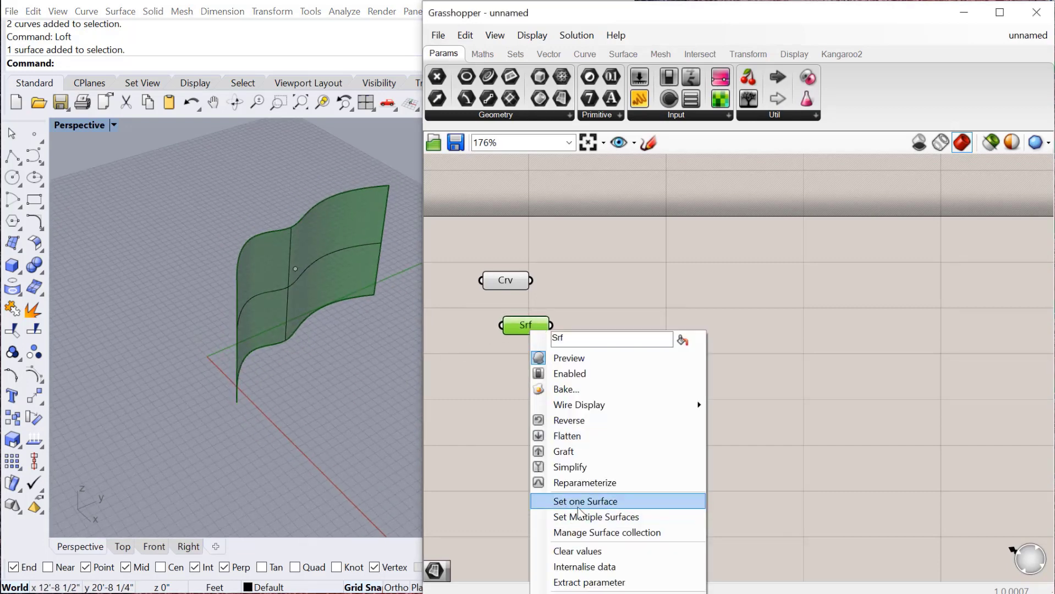
pyautogui.scroll(-3, 217, 385)
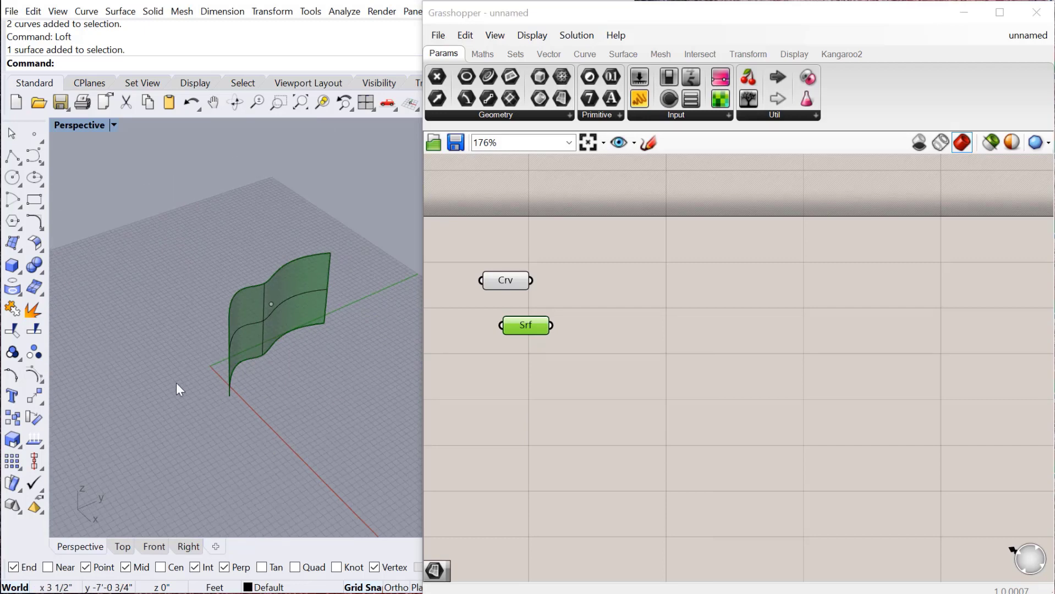
# Step: Place four points around the grid in the Perspective view
pyautogui.write('Point')
pyautogui.press('Return')
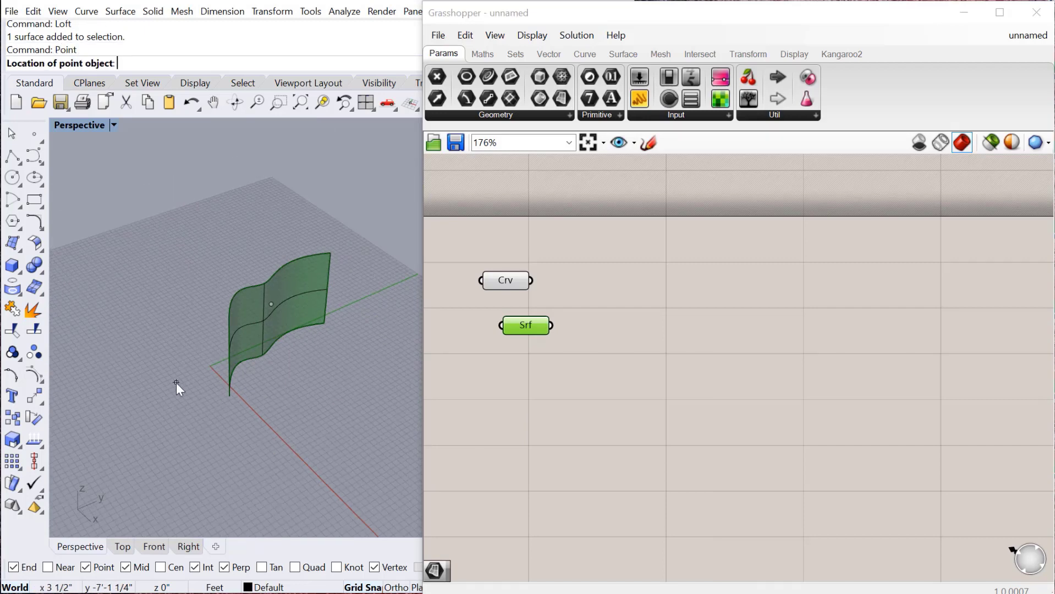
pyautogui.click(177, 383)
pyautogui.press('Return')
pyautogui.click(178, 255)
pyautogui.press('Return')
pyautogui.click(83, 342)
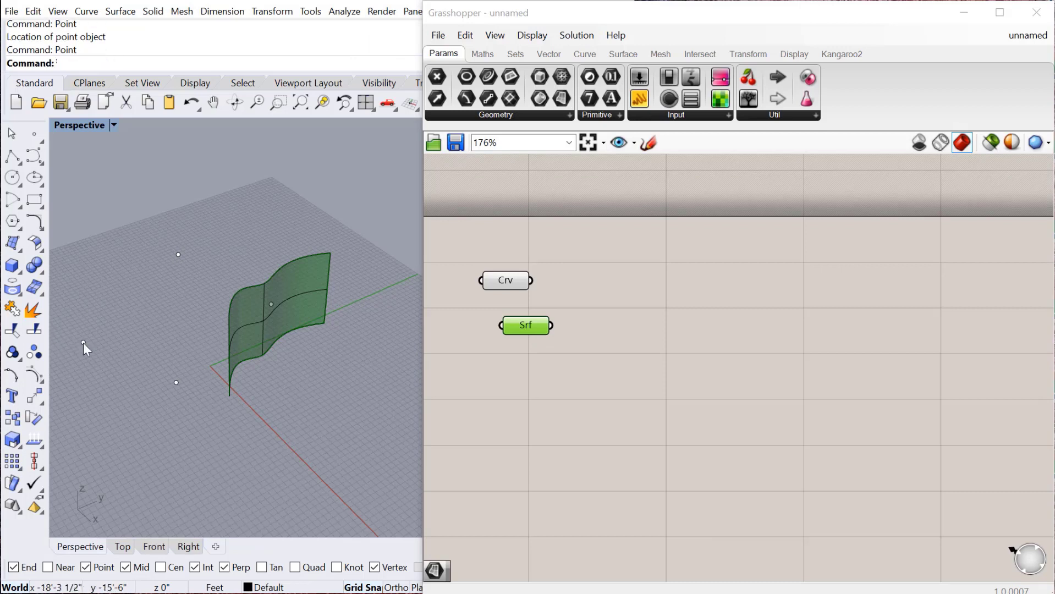
pyautogui.press('Return')
pyautogui.click(119, 404)
# Step: Window-select the four points and reference them into a new Pt parameter below Srf
pyautogui.moveTo(205, 453); pyautogui.dragTo(84, 214)
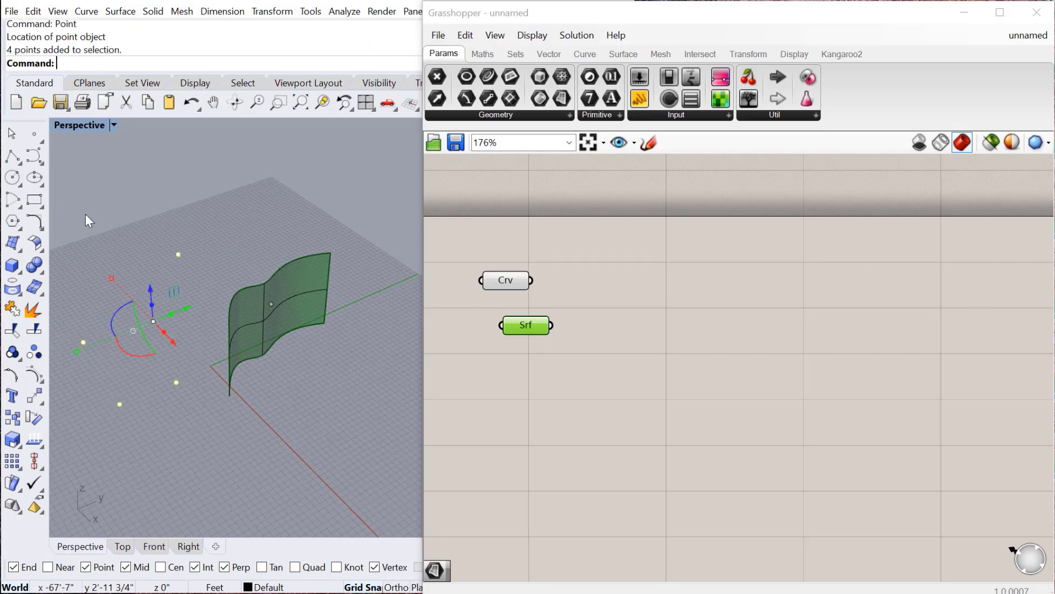
pyautogui.doubleClick(499, 430)
pyautogui.write('point')
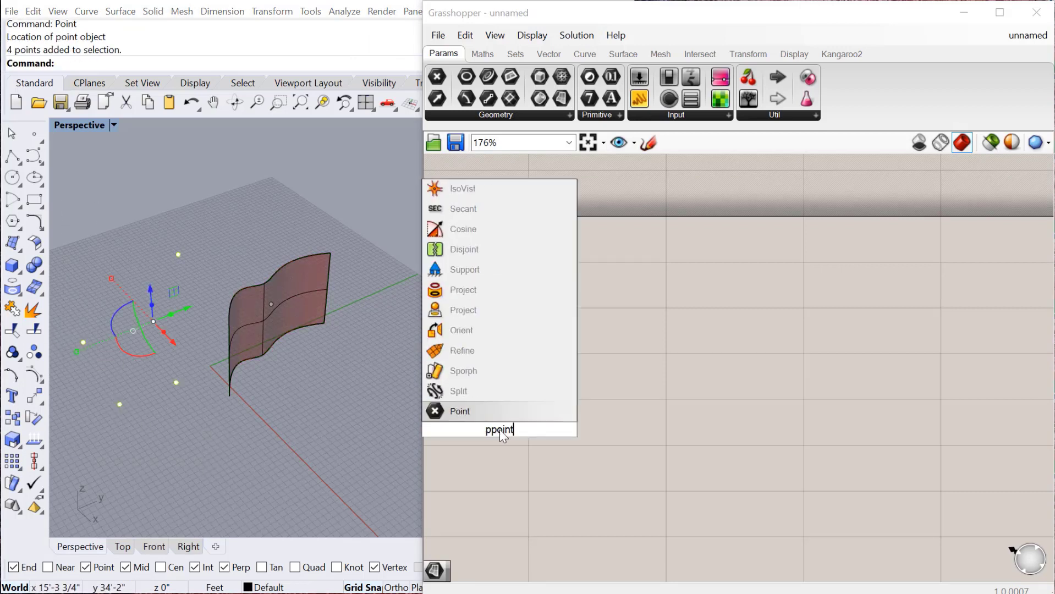
pyautogui.press('Return')
pyautogui.moveTo(500, 430); pyautogui.dragTo(505, 385)
pyautogui.rightClick(505, 386)
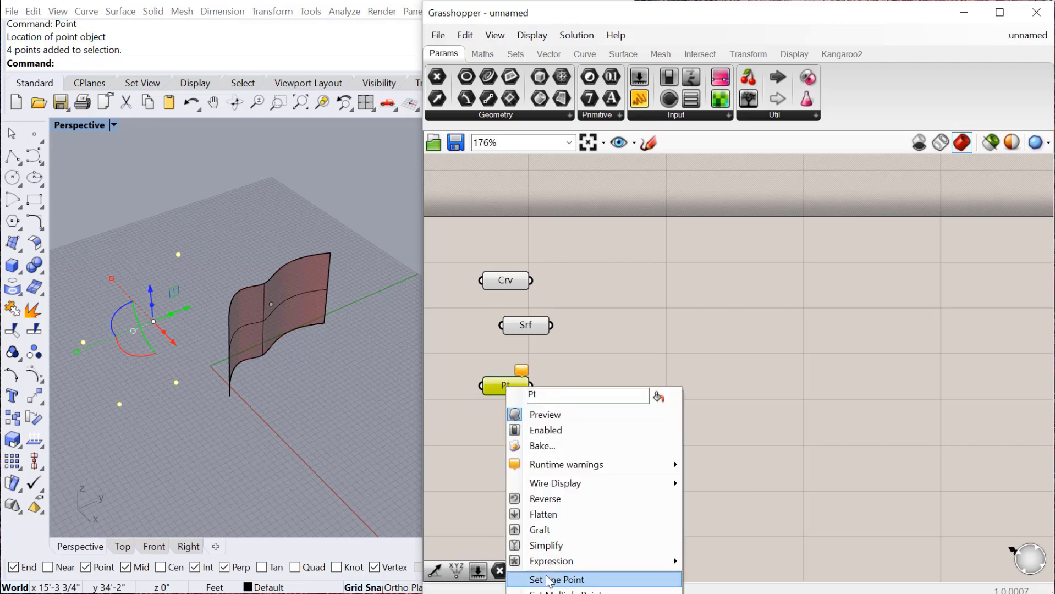
pyautogui.click(544, 579)
pyautogui.click(522, 406)
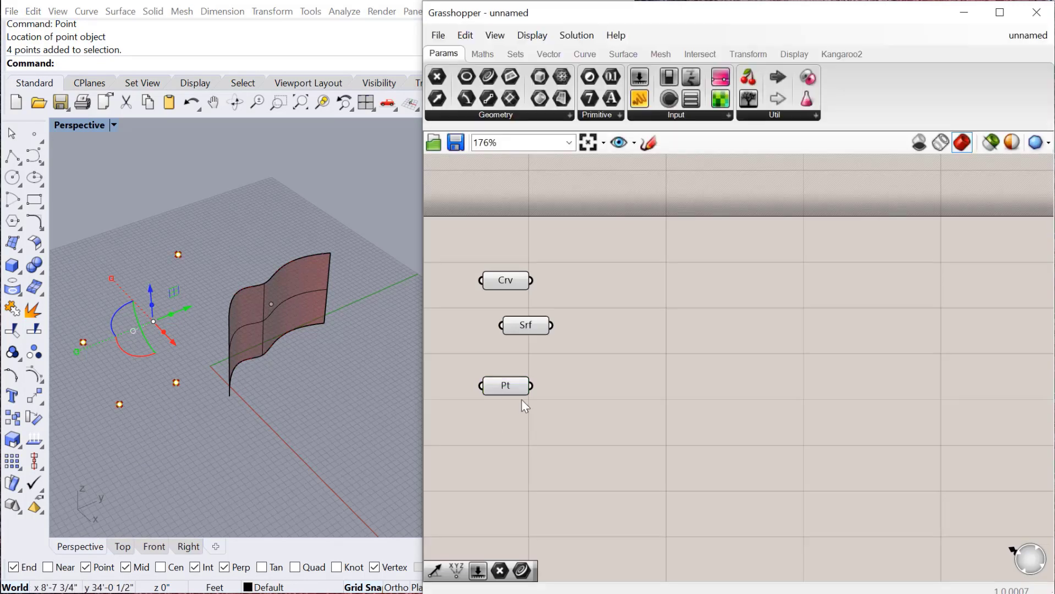
pyautogui.click(473, 397)
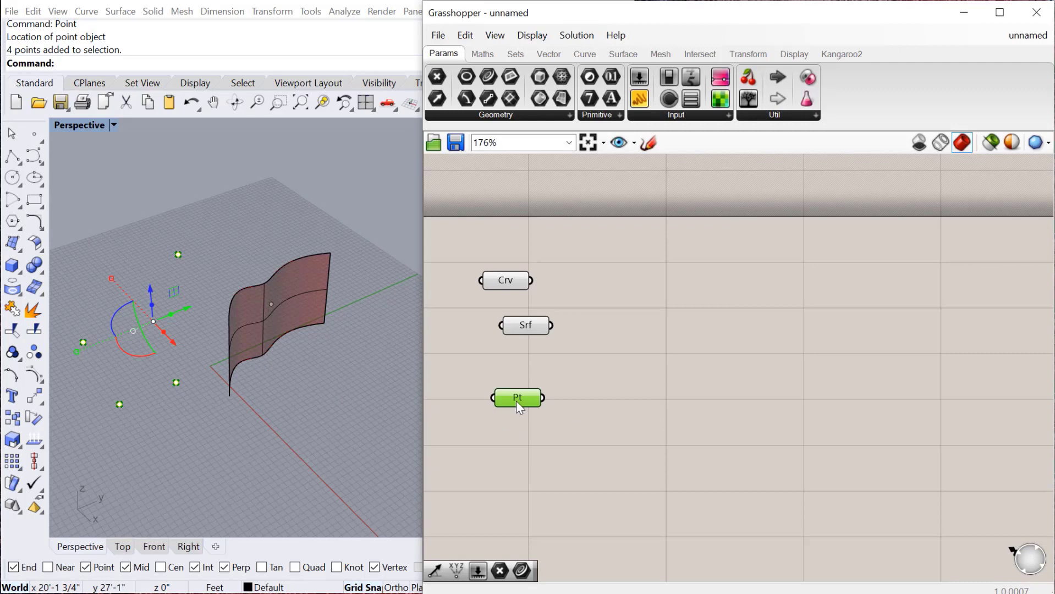
# Step: Add a Line SDL component and wire Pt into its S input
pyautogui.doubleClick(612, 413)
pyautogui.write('line')
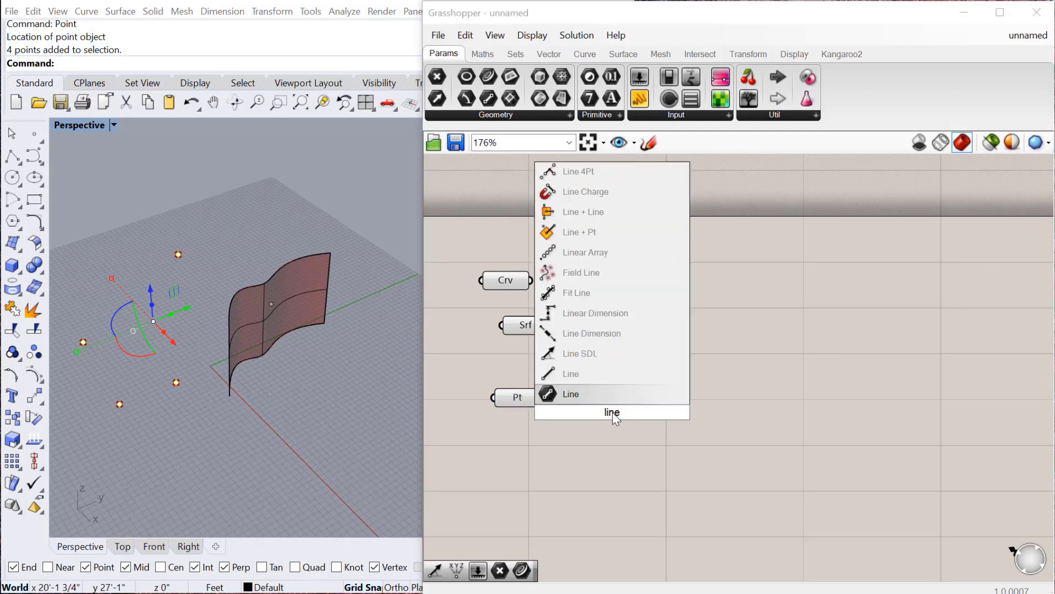
pyautogui.click(582, 354)
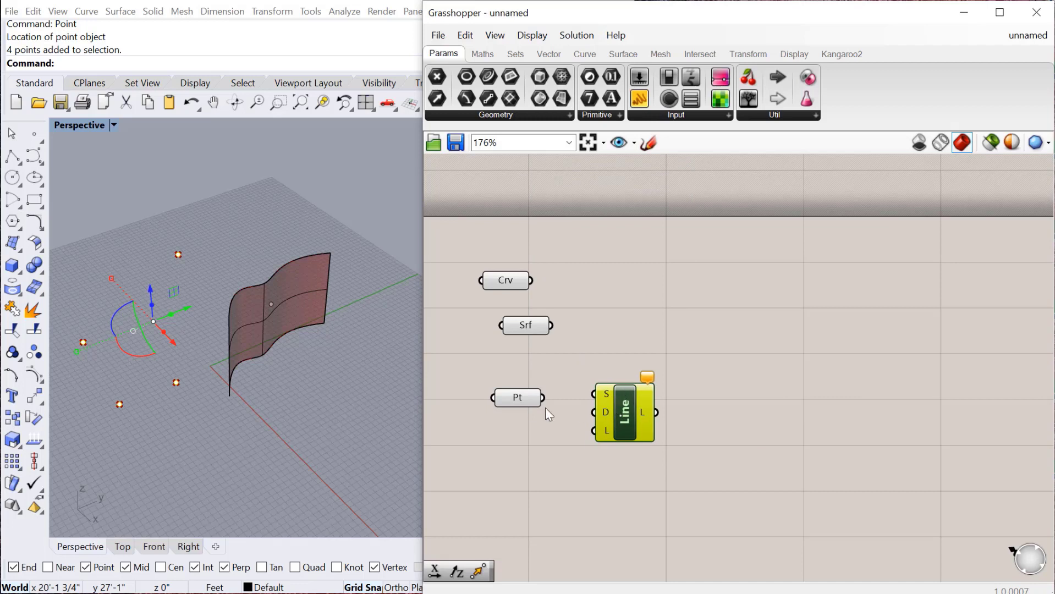
pyautogui.moveTo(517, 401); pyautogui.dragTo(594, 393)
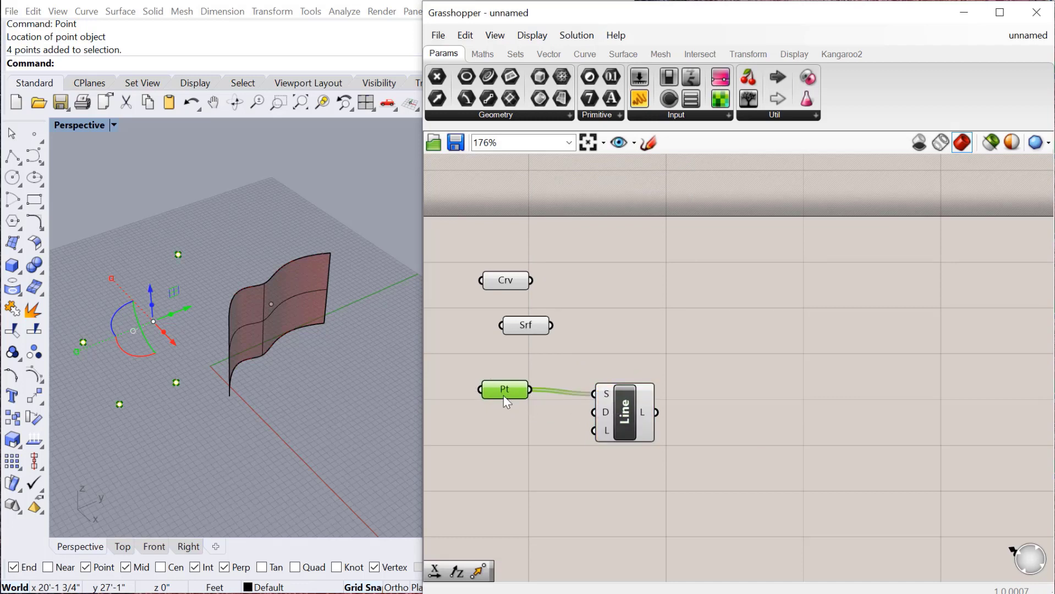
# Step: Feed a Unit Z component into the line's D input
pyautogui.doubleClick(508, 422)
pyautogui.write('u')
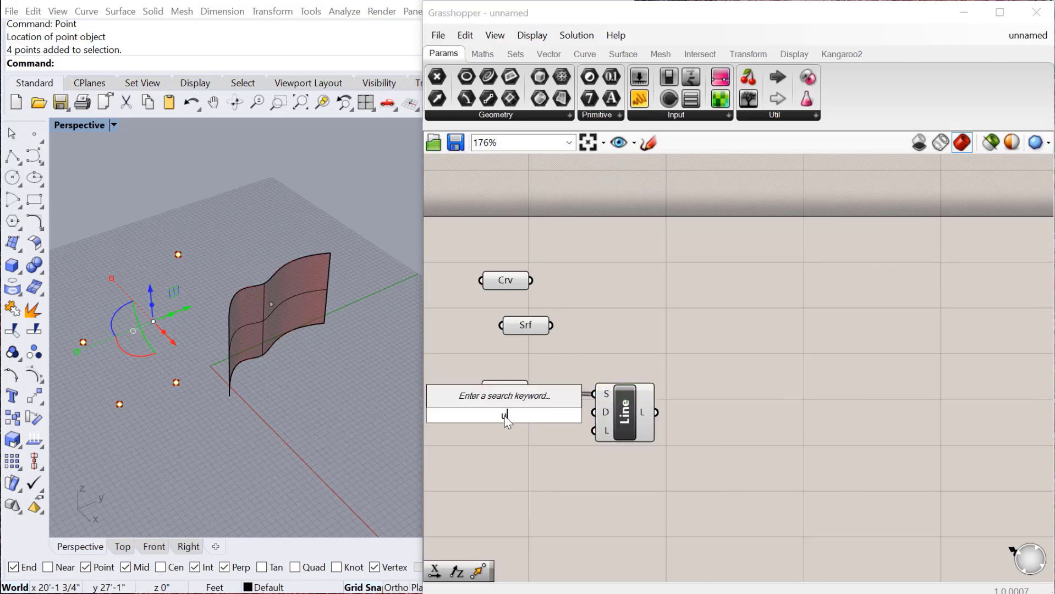
pyautogui.write('nit z')
pyautogui.press('Return')
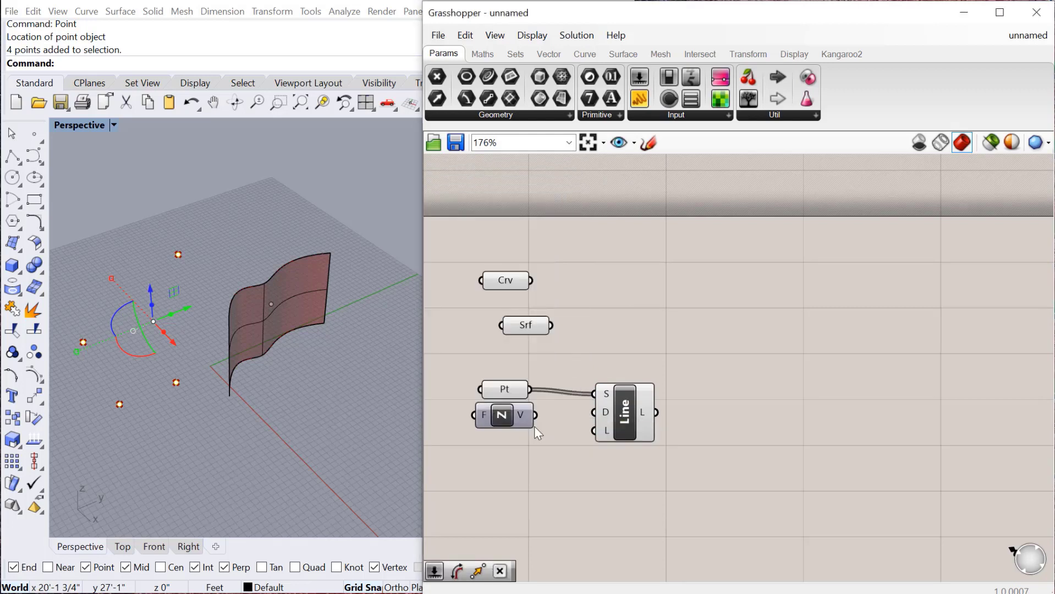
pyautogui.moveTo(535, 415); pyautogui.dragTo(594, 412)
# Step: Create a 1<50.00 slider, wire it to L and set the length to 21.83
pyautogui.doubleClick(547, 460)
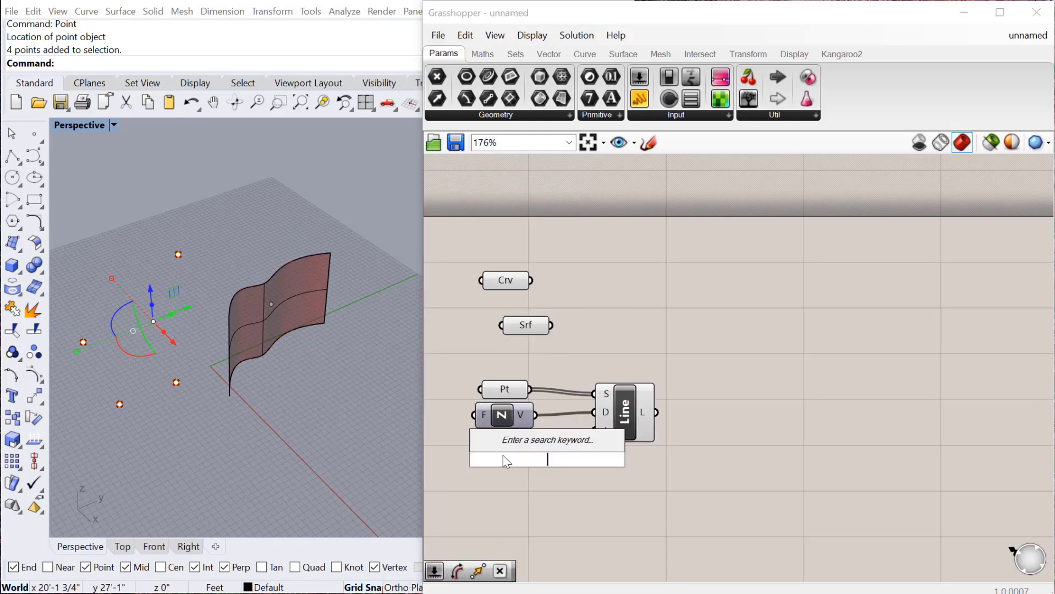
pyautogui.write('1<')
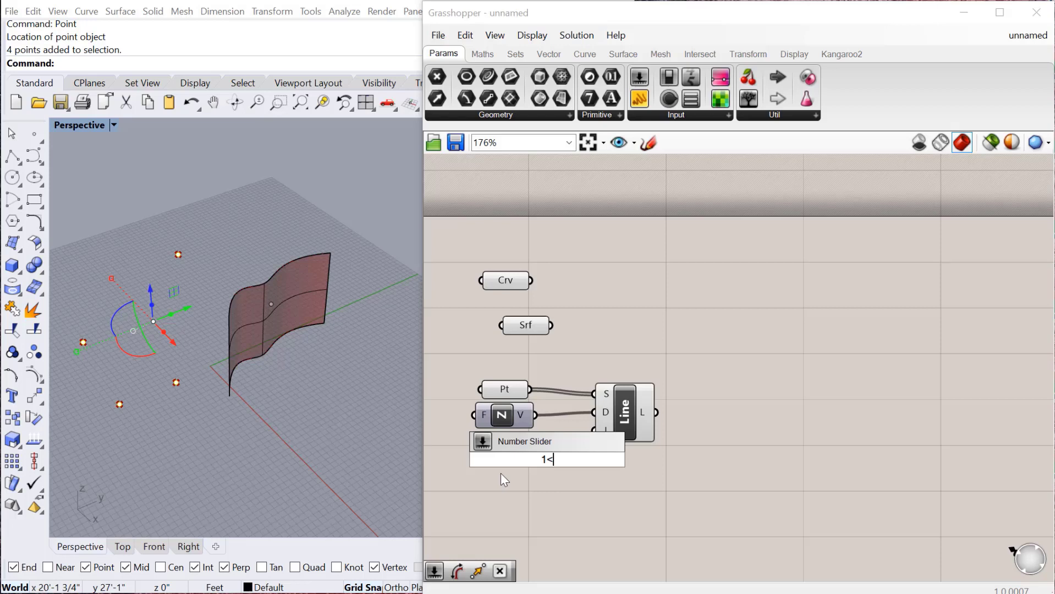
pyautogui.write('50.00')
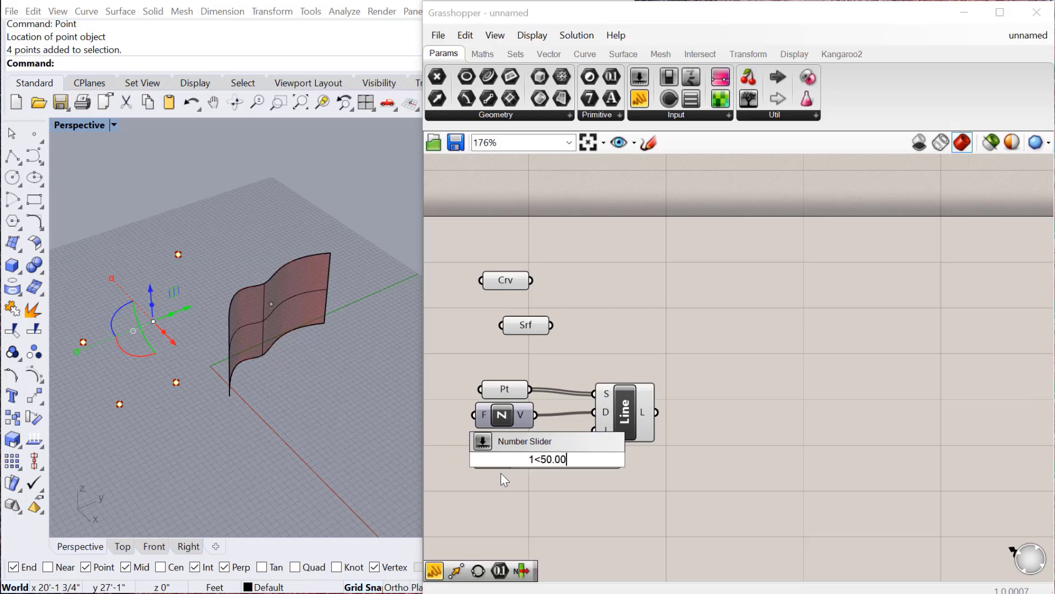
pyautogui.press('Return')
pyautogui.moveTo(629, 458); pyautogui.dragTo(594, 430)
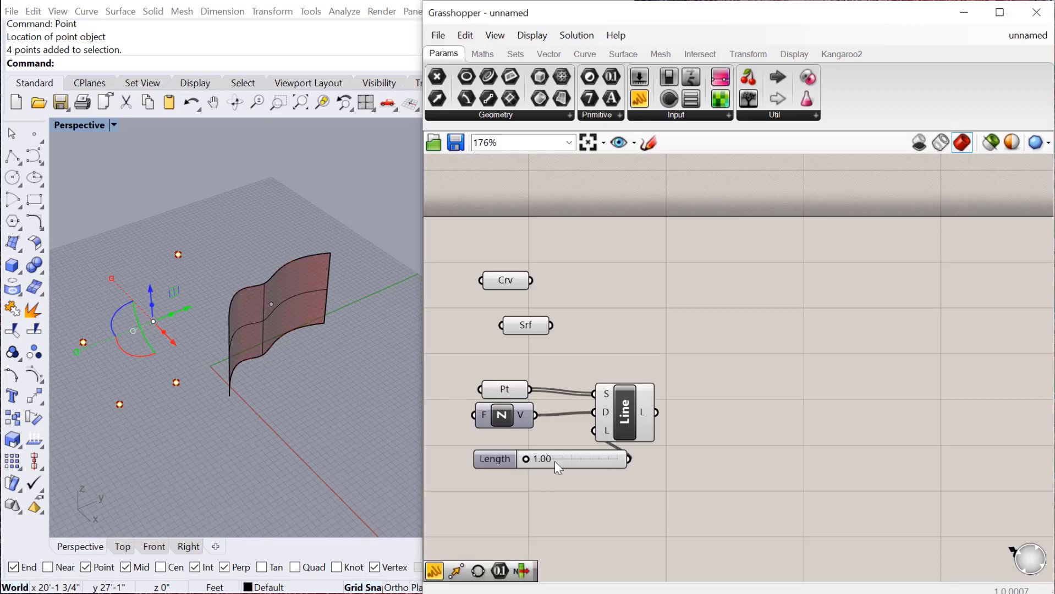
pyautogui.moveTo(526, 459); pyautogui.dragTo(564, 459)
pyautogui.moveTo(200, 454); pyautogui.dragTo(165, 429, button='right')
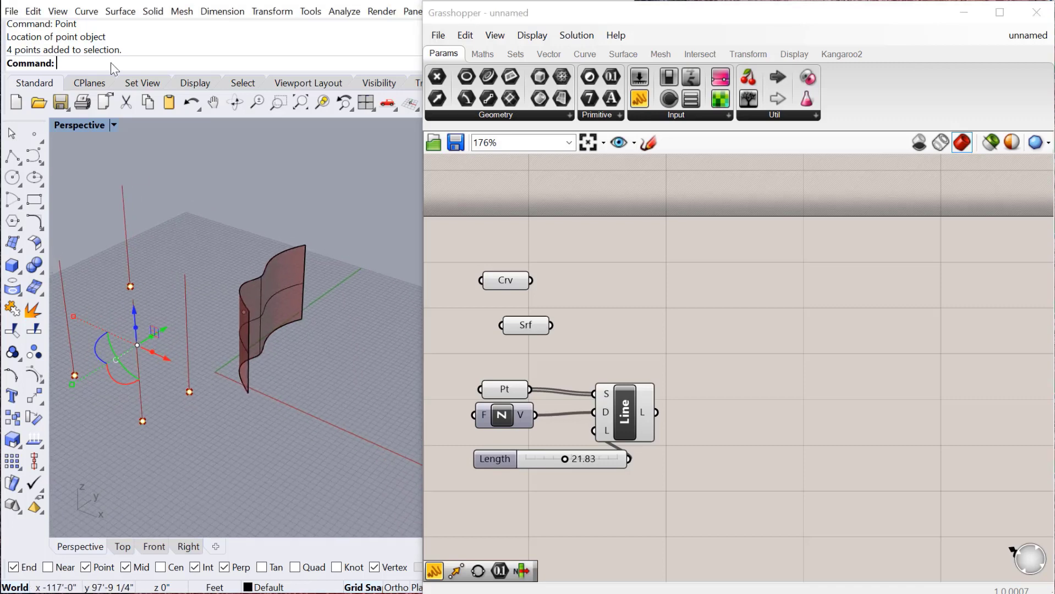
pyautogui.moveTo(617, 412); pyautogui.dragTo(680, 415)
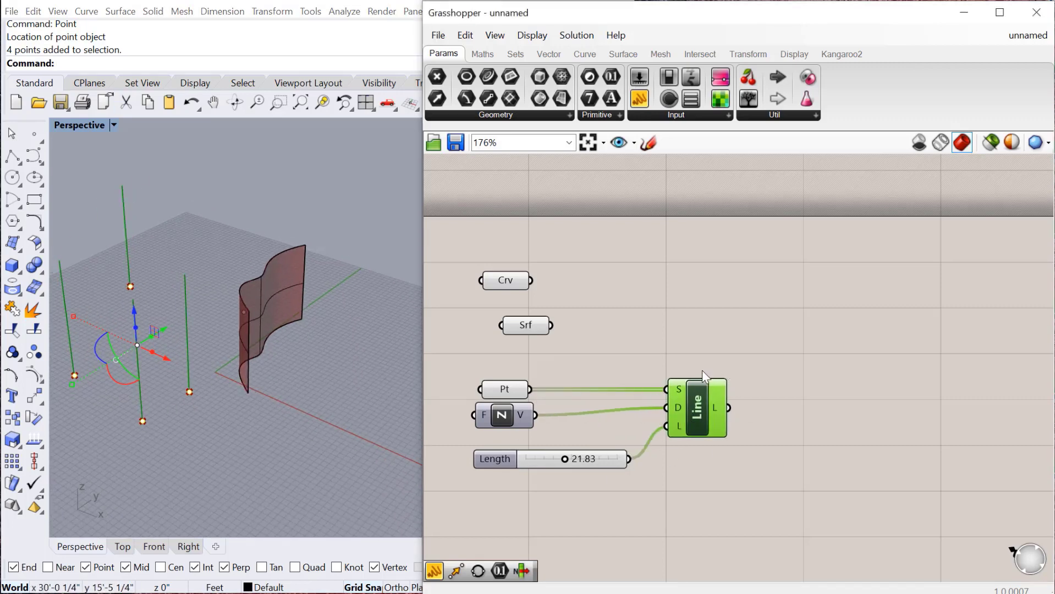
pyautogui.moveTo(509, 383); pyautogui.dragTo(503, 379)
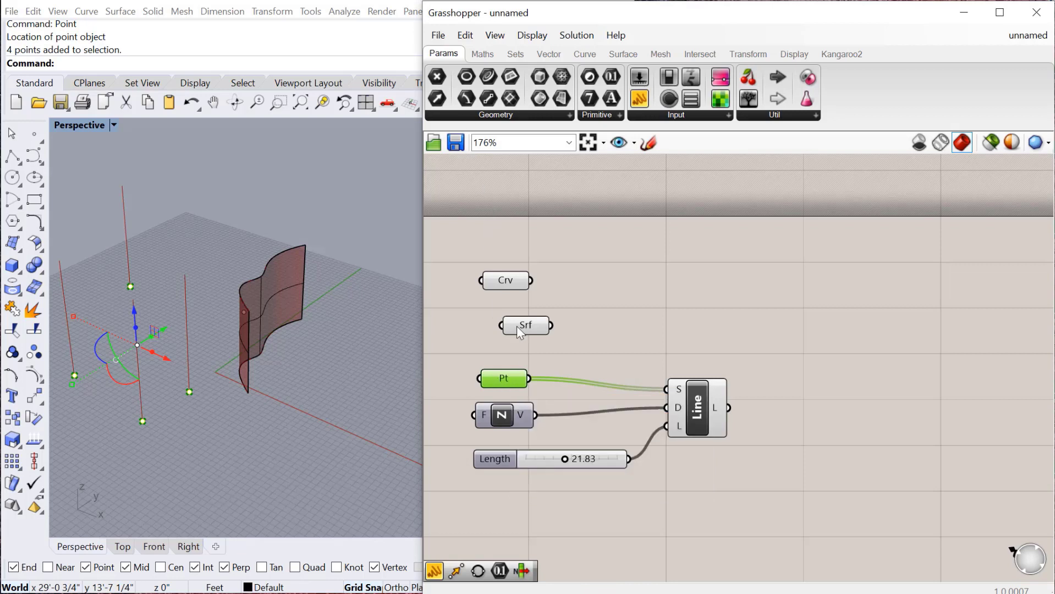
# Step: Place a Brep parameter on the canvas from the Geometry list
pyautogui.click(537, 364)
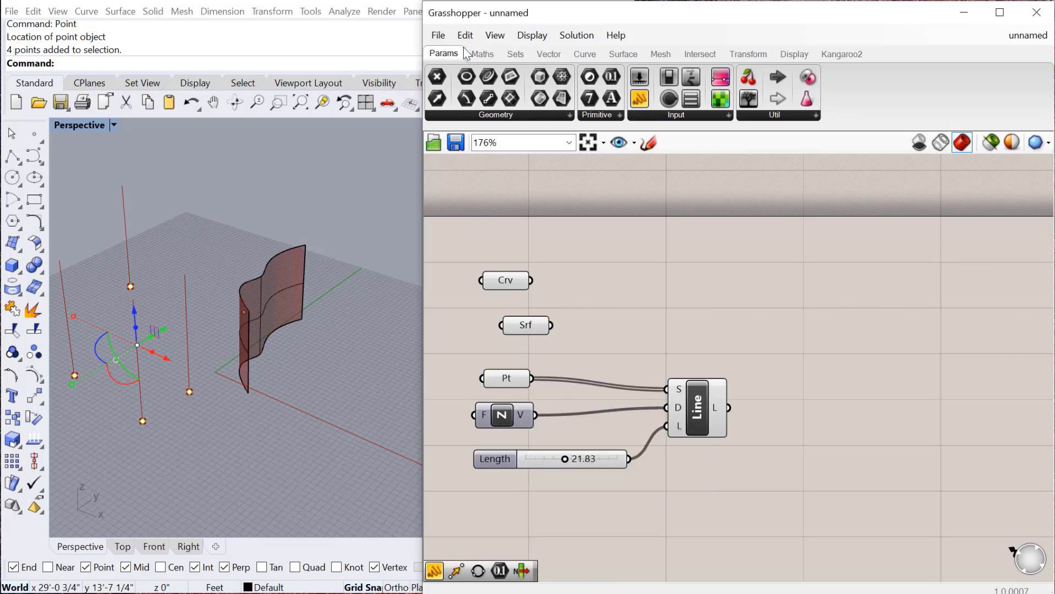
pyautogui.click(474, 114)
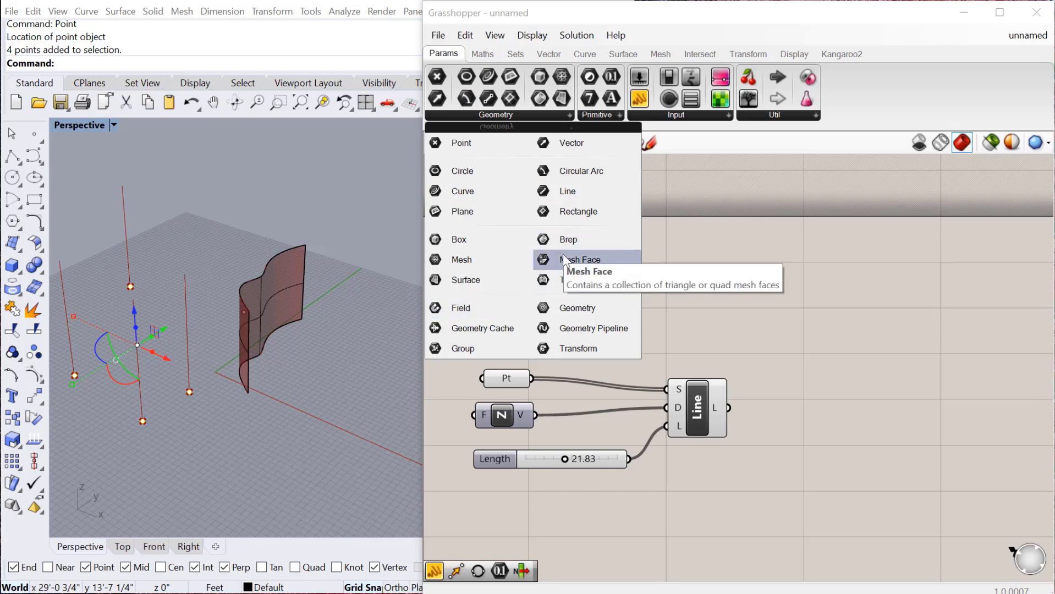
pyautogui.moveTo(563, 244); pyautogui.dragTo(718, 301)
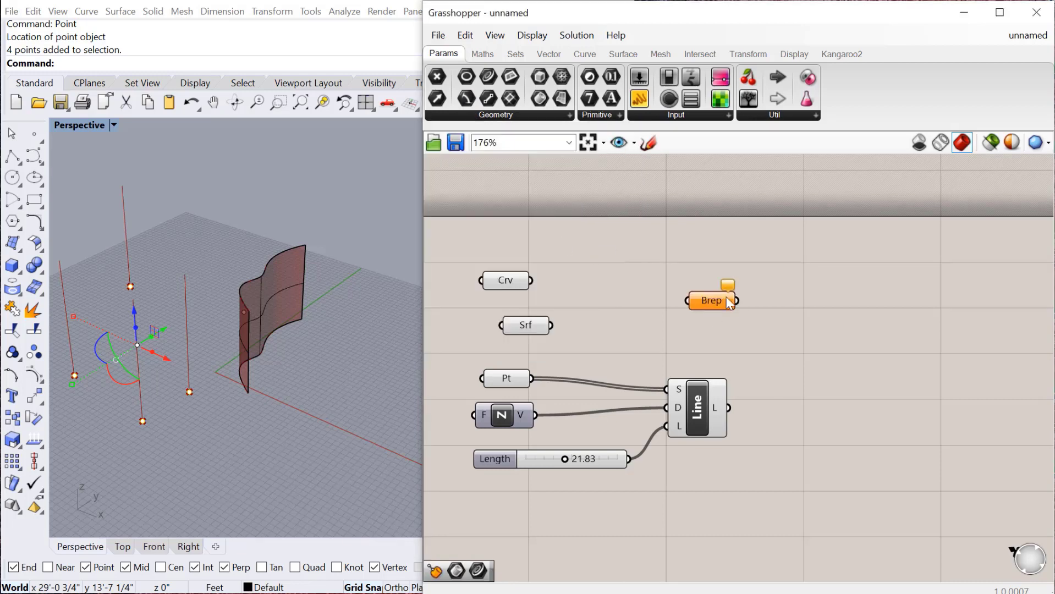
# Step: Draw a box in the Rhino viewport from three picked points and select it
pyautogui.click(313, 396)
pyautogui.scroll(-3, 240, 438)
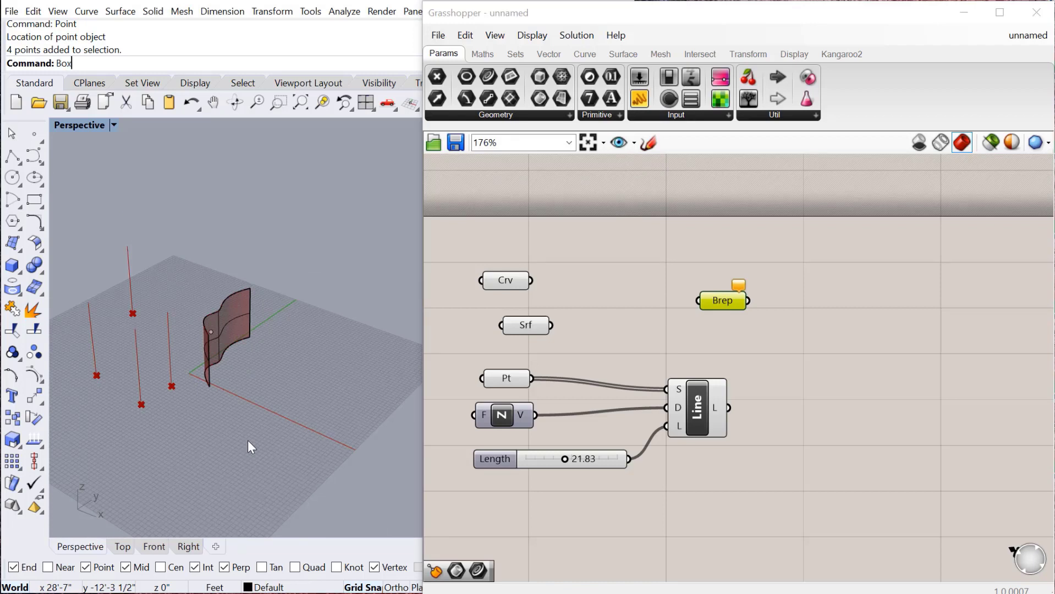
pyautogui.press('Return')
pyautogui.click(248, 440)
pyautogui.click(296, 425)
pyautogui.click(275, 436)
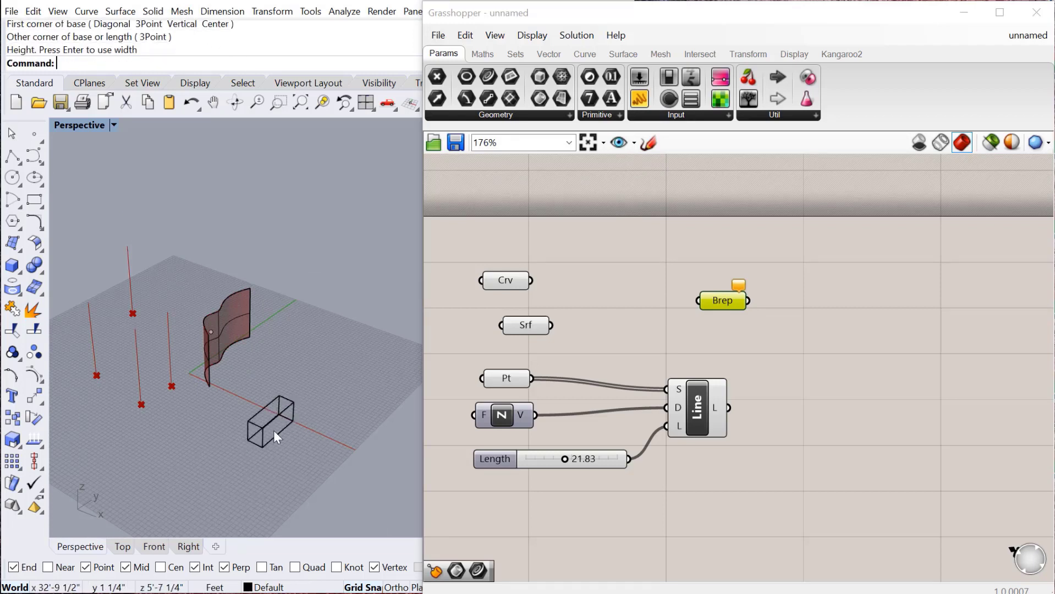
pyautogui.scroll(2, 275, 436)
pyautogui.click(274, 434)
# Step: Store the box in the Brep parameter with Set one Brep and tidy the parameter layout
pyautogui.rightClick(730, 298)
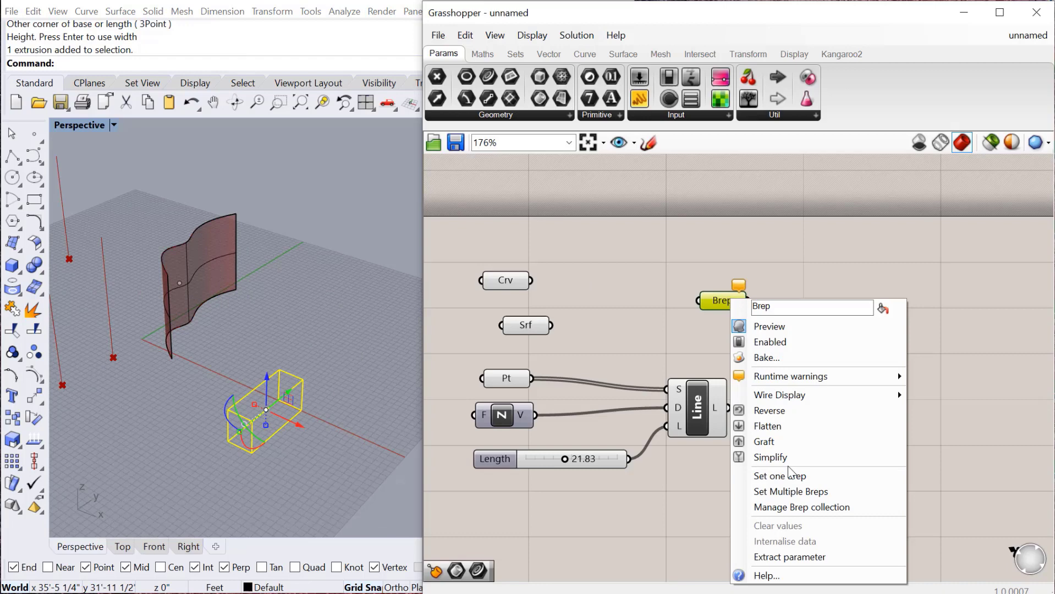
pyautogui.click(790, 476)
pyautogui.moveTo(707, 300); pyautogui.dragTo(693, 286)
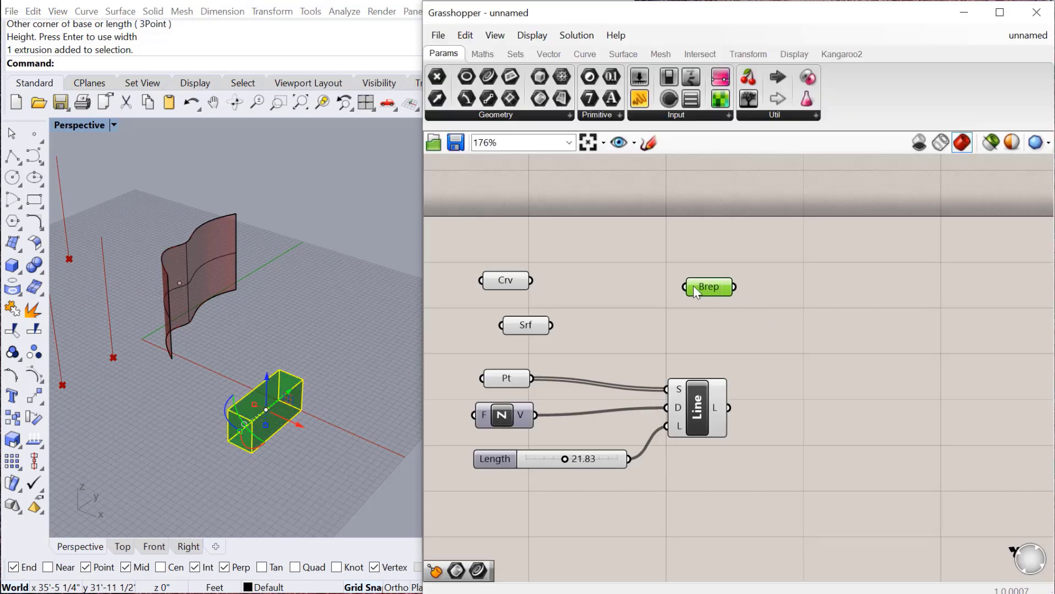
pyautogui.click(612, 341)
pyautogui.scroll(-2, 306, 338)
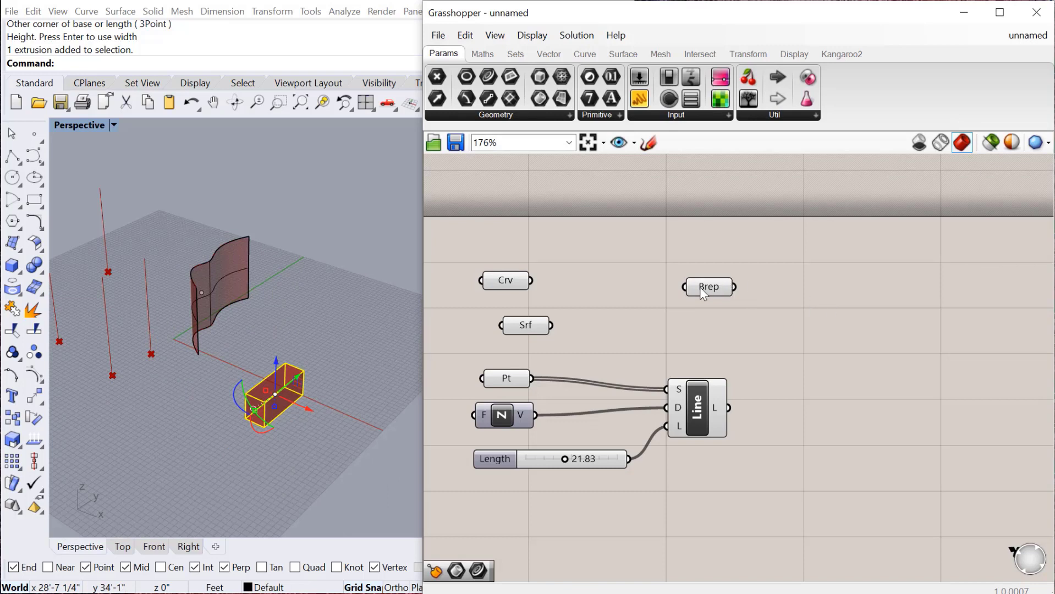
pyautogui.moveTo(701, 288); pyautogui.dragTo(704, 311)
pyautogui.moveTo(692, 306); pyautogui.dragTo(676, 298)
pyautogui.moveTo(524, 281); pyautogui.dragTo(563, 265)
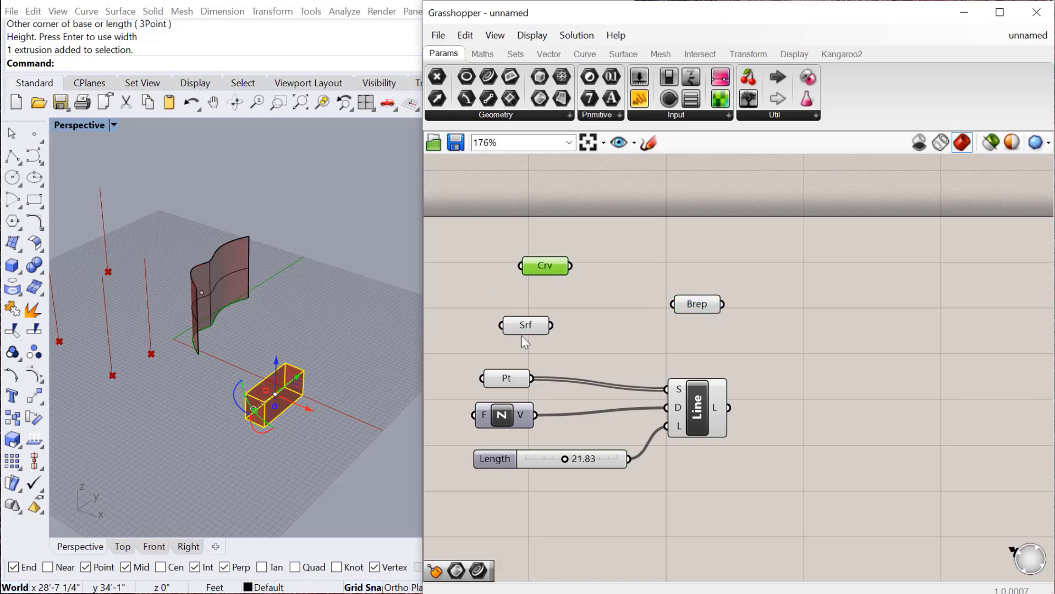
pyautogui.moveTo(534, 328); pyautogui.dragTo(549, 315)
pyautogui.moveTo(505, 377); pyautogui.dragTo(502, 378)
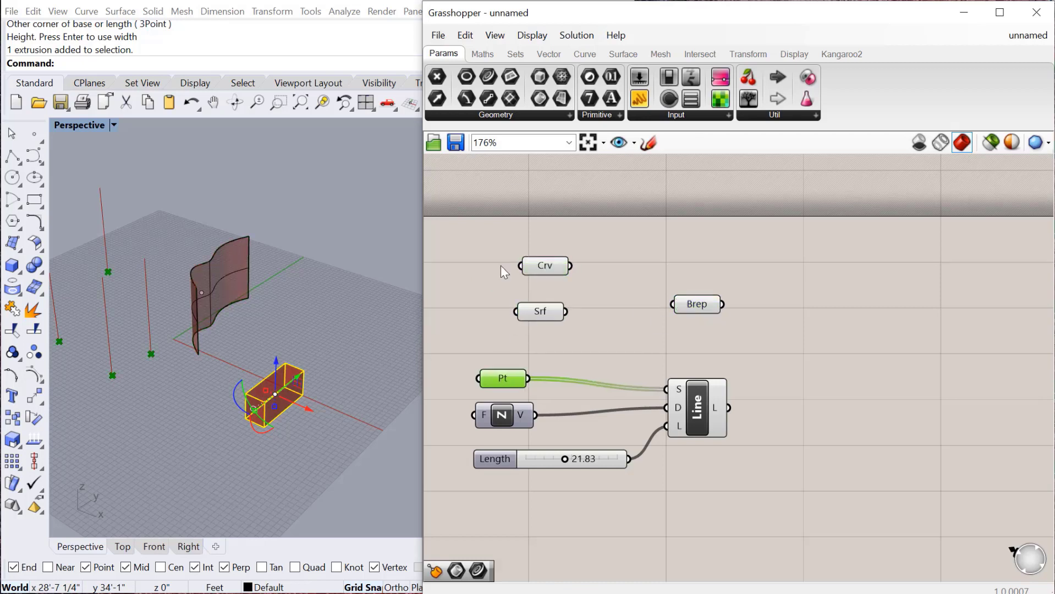
# Step: Add a Geometry parameter to the canvas and rearrange Brep, Crv and Srf around it
pyautogui.click(508, 115)
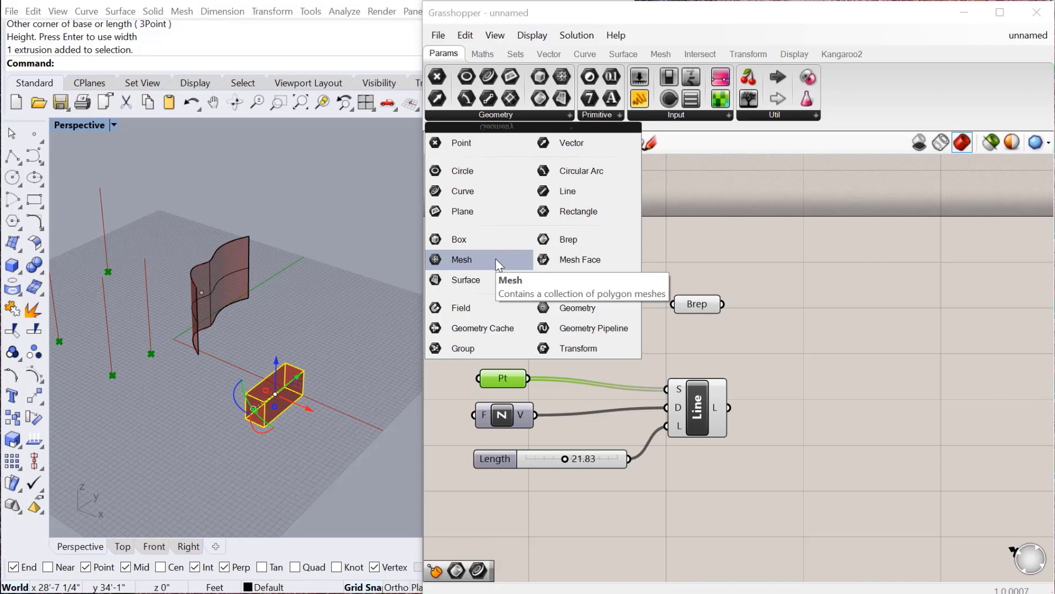
pyautogui.moveTo(556, 307); pyautogui.dragTo(811, 364)
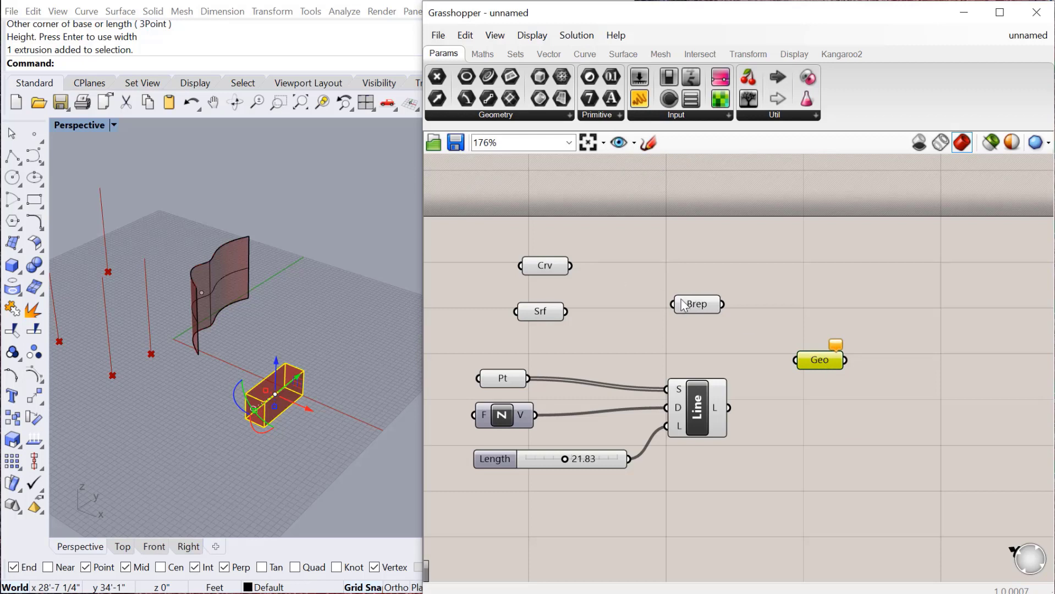
pyautogui.moveTo(689, 303); pyautogui.dragTo(688, 298)
pyautogui.moveTo(534, 269); pyautogui.dragTo(487, 270)
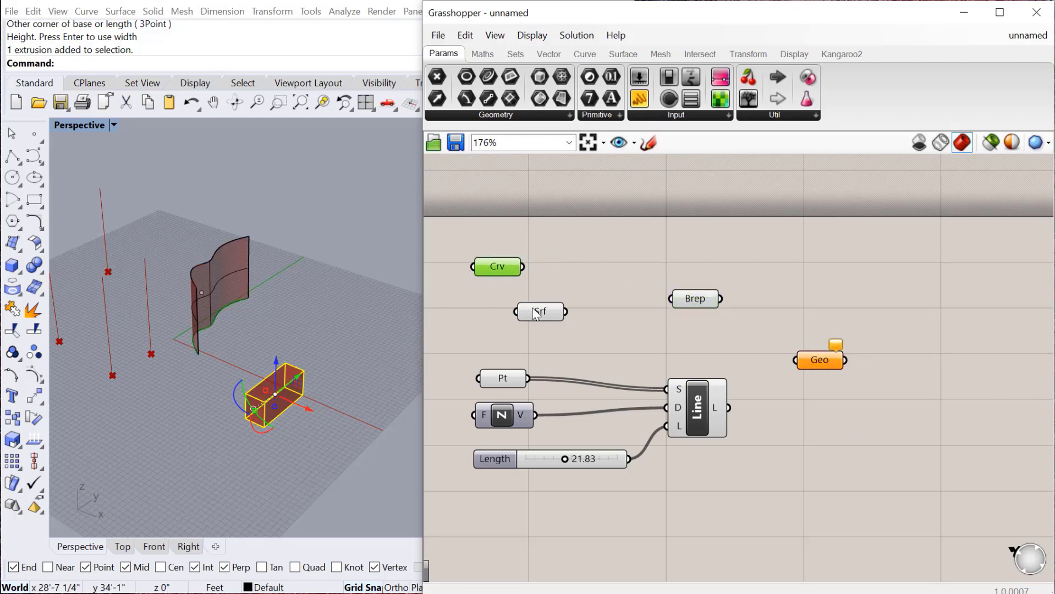
pyautogui.moveTo(535, 314); pyautogui.dragTo(550, 308)
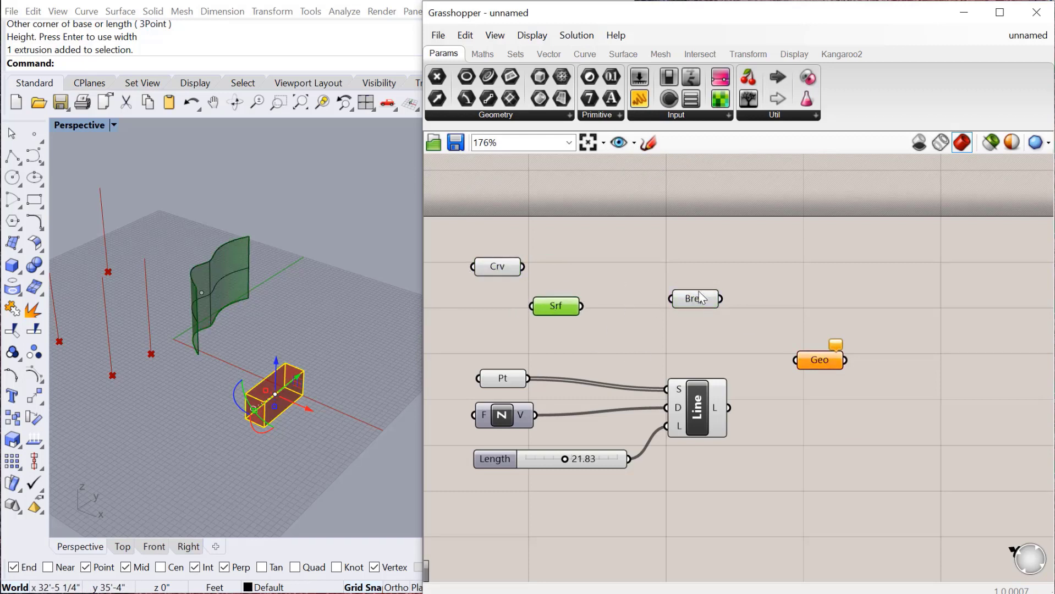
pyautogui.moveTo(701, 298); pyautogui.dragTo(713, 324)
# Step: Place a Curve Frames component from the Curve tab's Division list
pyautogui.click(482, 53)
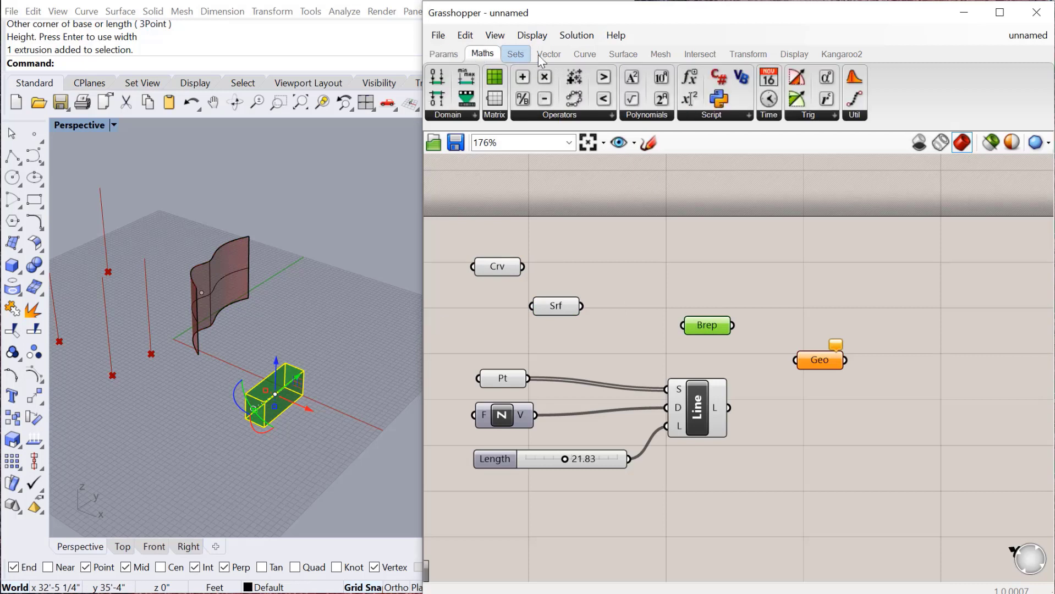
pyautogui.click(578, 52)
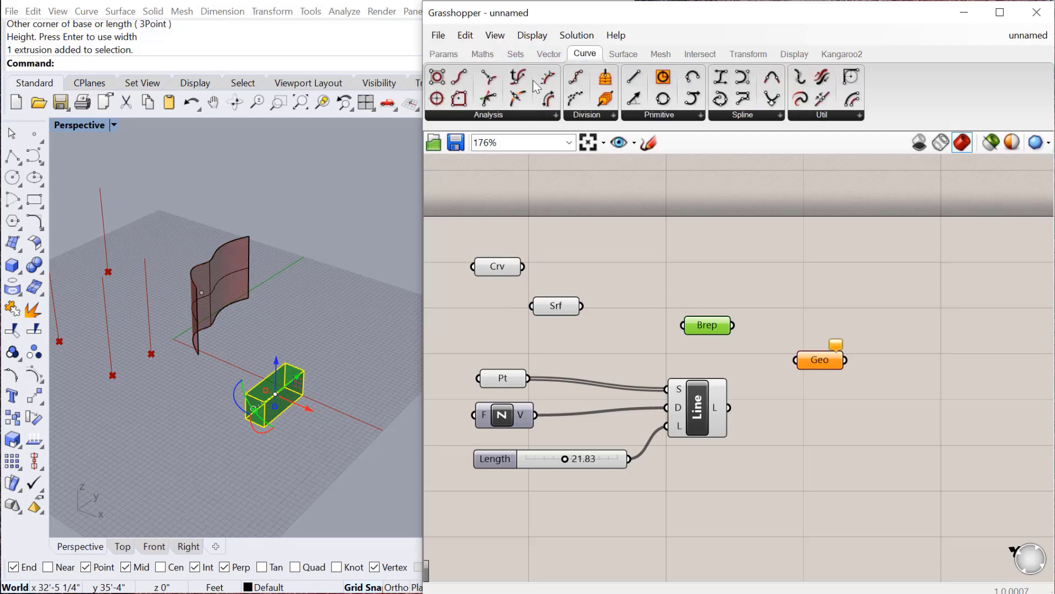
pyautogui.click(584, 116)
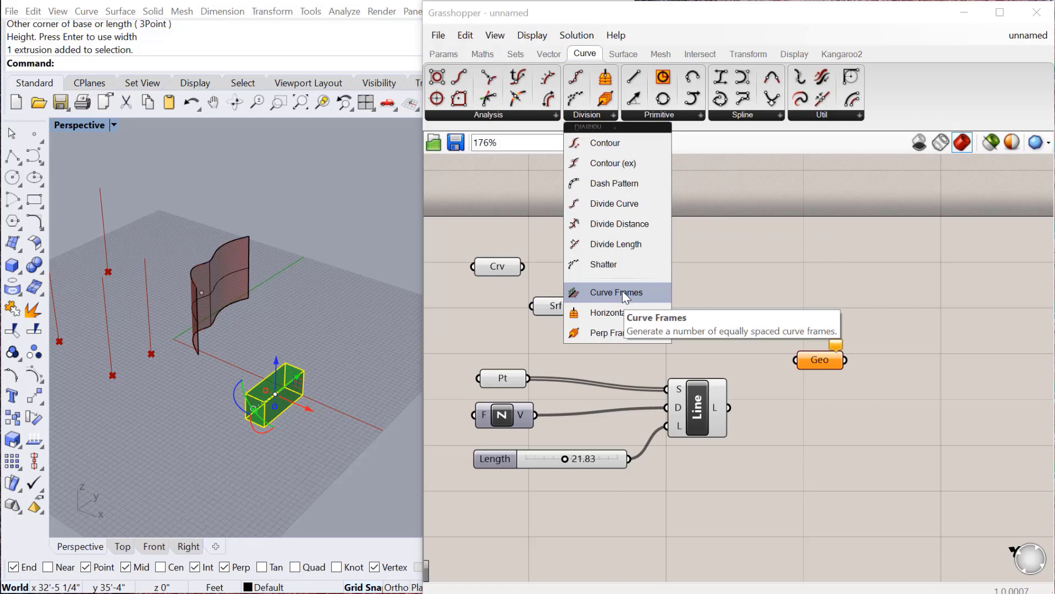
pyautogui.moveTo(625, 296); pyautogui.dragTo(667, 276)
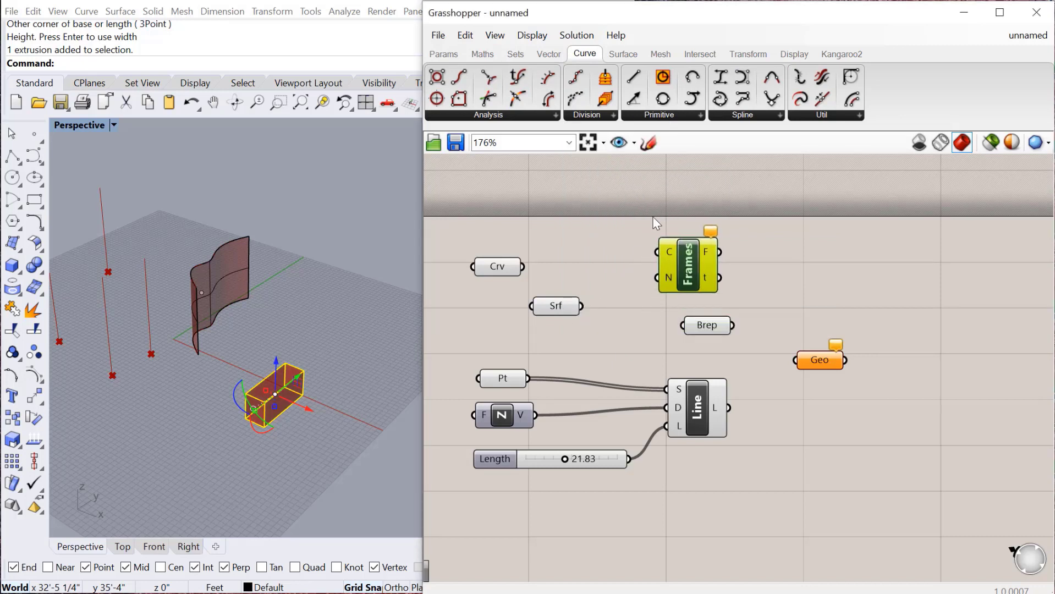
# Step: Sketch annotation strokes around the Frames inputs, then discard them
pyautogui.click(649, 142)
pyautogui.moveTo(666, 233)
pyautogui.mouseDown()
pyautogui.moveTo(636, 247)
pyautogui.moveTo(673, 302)
pyautogui.mouseUp()
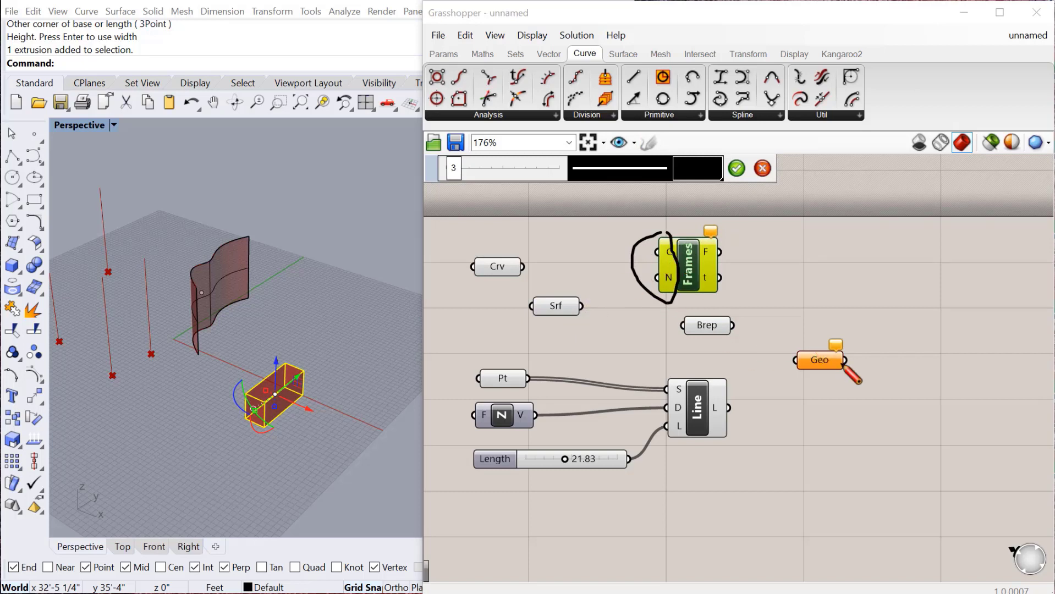
pyautogui.moveTo(845, 365)
pyautogui.mouseDown()
pyautogui.moveTo(727, 312)
pyautogui.moveTo(699, 278)
pyautogui.moveTo(735, 328)
pyautogui.moveTo(668, 254)
pyautogui.mouseUp()
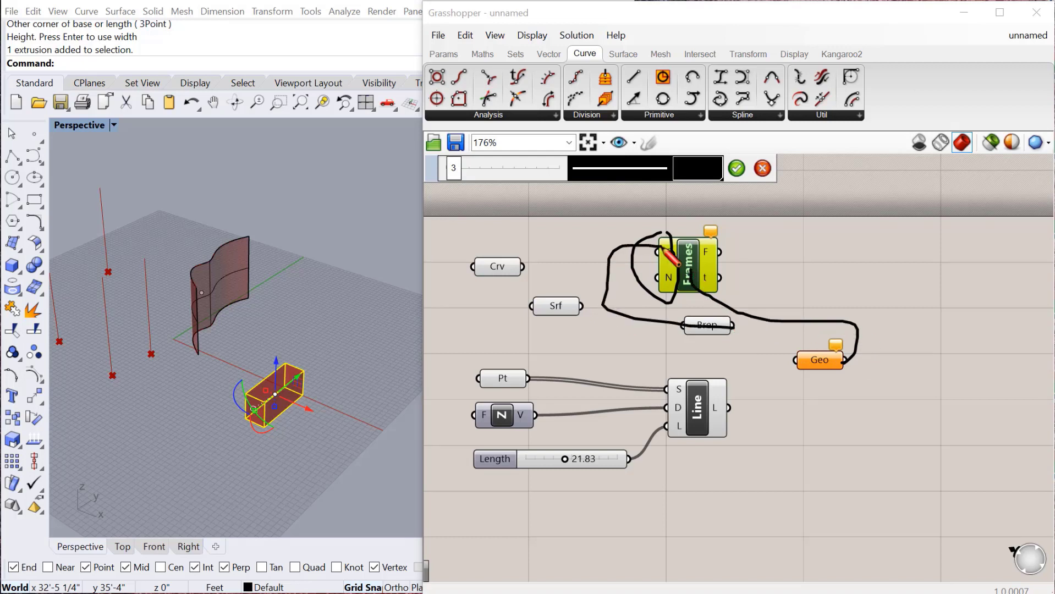
pyautogui.click(762, 168)
# Step: Connect the Srf output to the Frames component's C input
pyautogui.moveTo(555, 310); pyautogui.dragTo(555, 296)
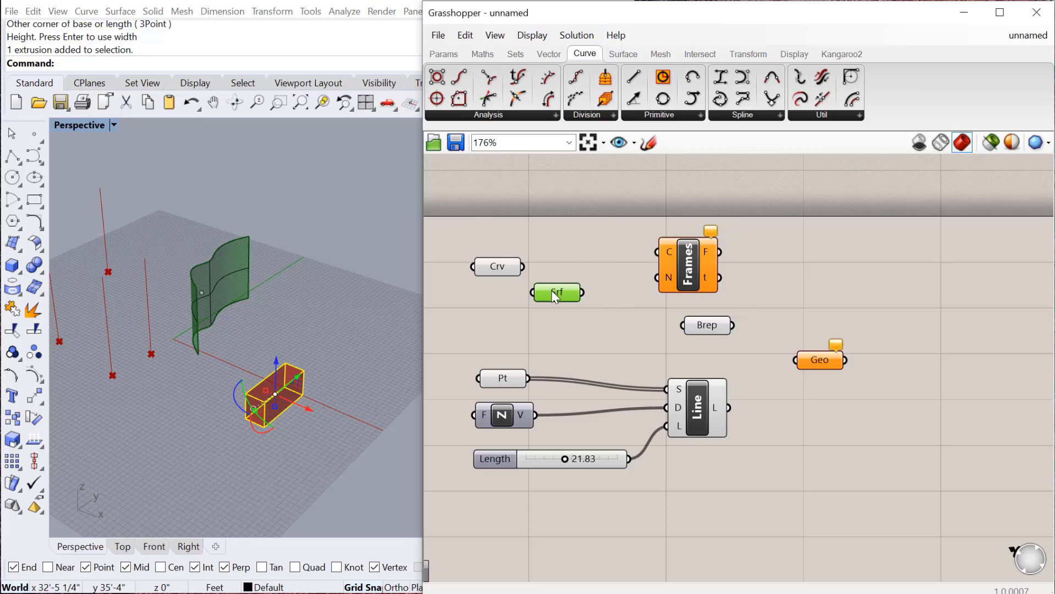
pyautogui.moveTo(683, 269); pyautogui.dragTo(690, 278)
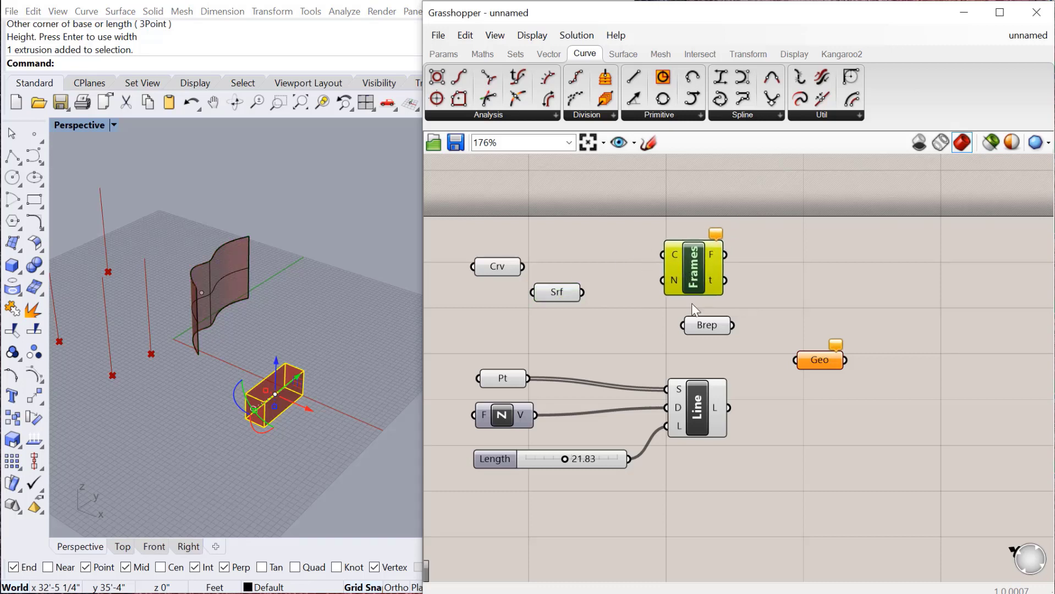
pyautogui.moveTo(563, 300); pyautogui.dragTo(682, 269)
# Step: Wire the Brep box into Curve Frames' C input and check the Brep-to-Curve conversion error
pyautogui.click(633, 307)
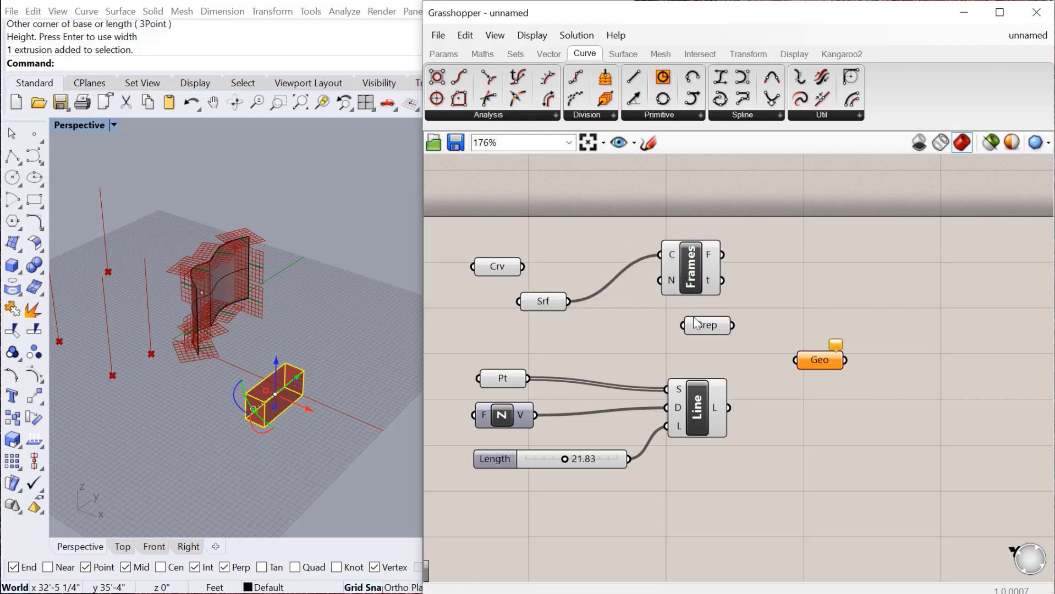
pyautogui.moveTo(732, 328); pyautogui.dragTo(734, 273)
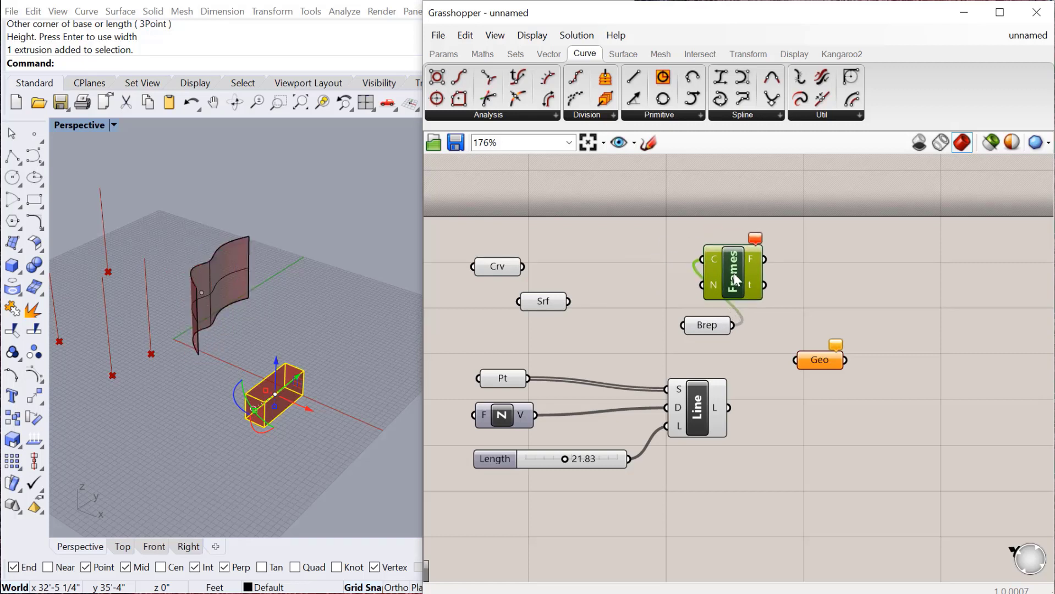
pyautogui.moveTo(698, 331); pyautogui.dragTo(622, 344)
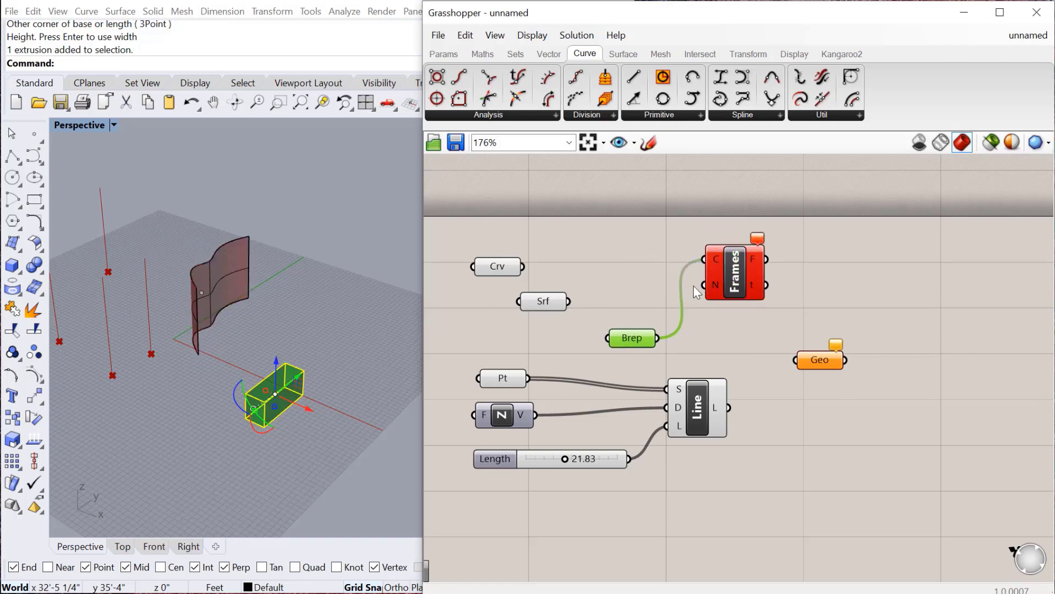
pyautogui.moveTo(735, 272); pyautogui.dragTo(730, 289)
pyautogui.click(776, 298)
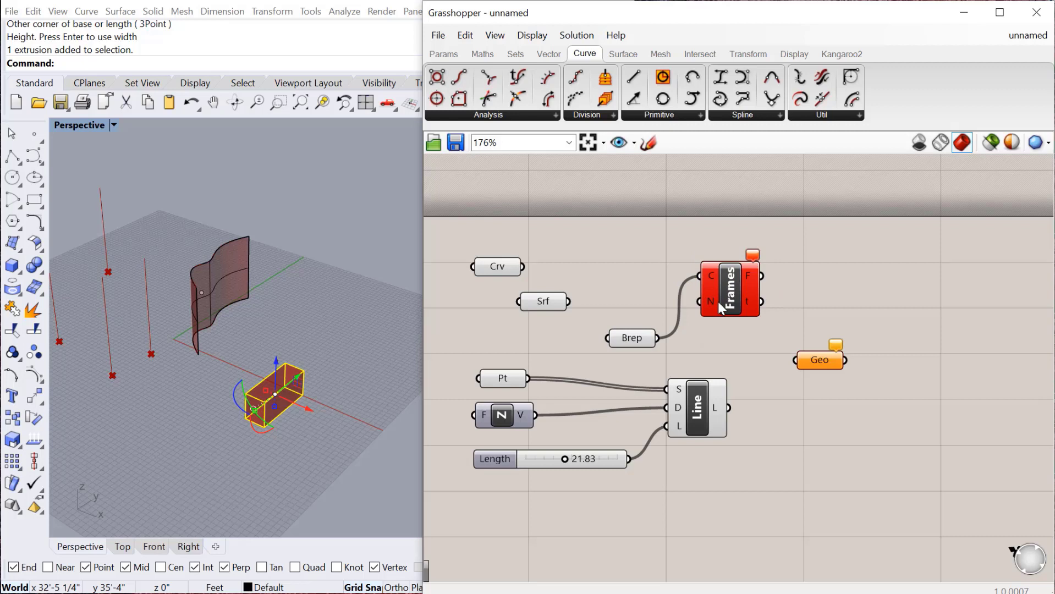
pyautogui.moveTo(754, 258)
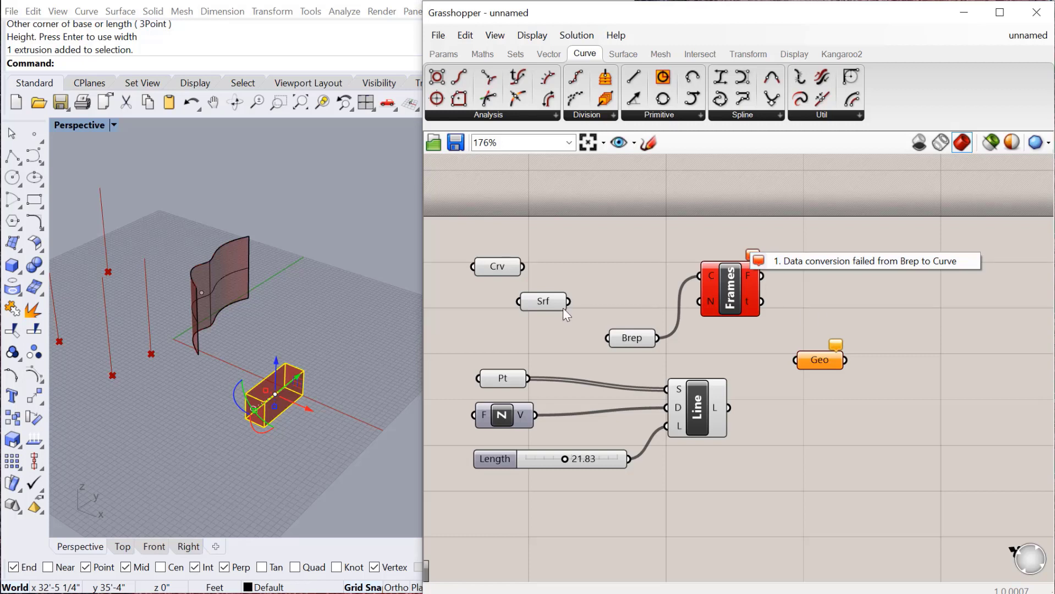
# Step: Reposition the Srf, Brep and Frames components to tidy the canvas layout
pyautogui.moveTo(551, 302); pyautogui.dragTo(544, 314)
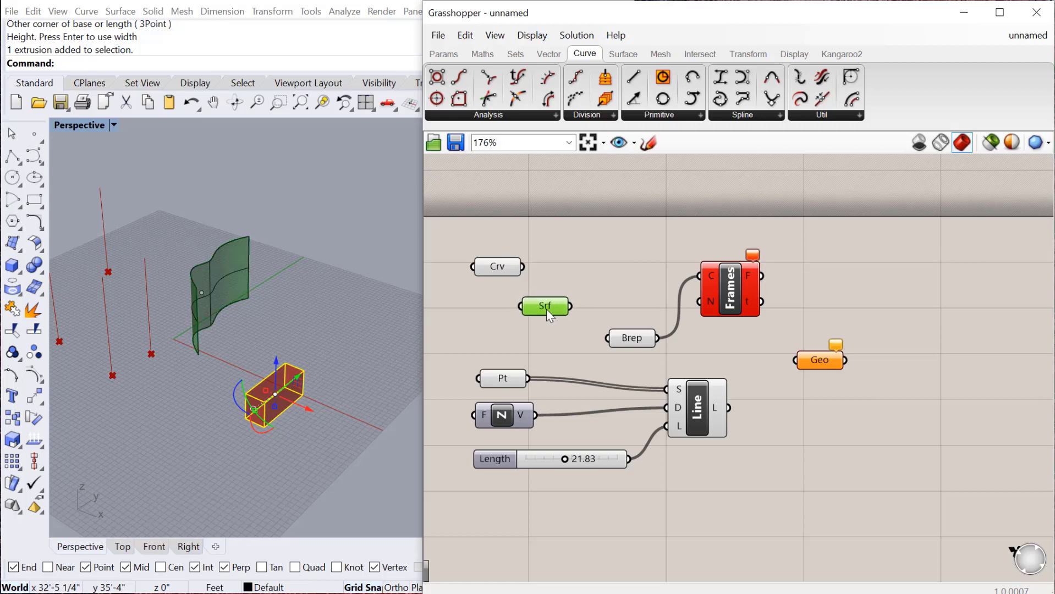
pyautogui.moveTo(716, 285); pyautogui.dragTo(722, 284)
pyautogui.moveTo(624, 330); pyautogui.dragTo(612, 321)
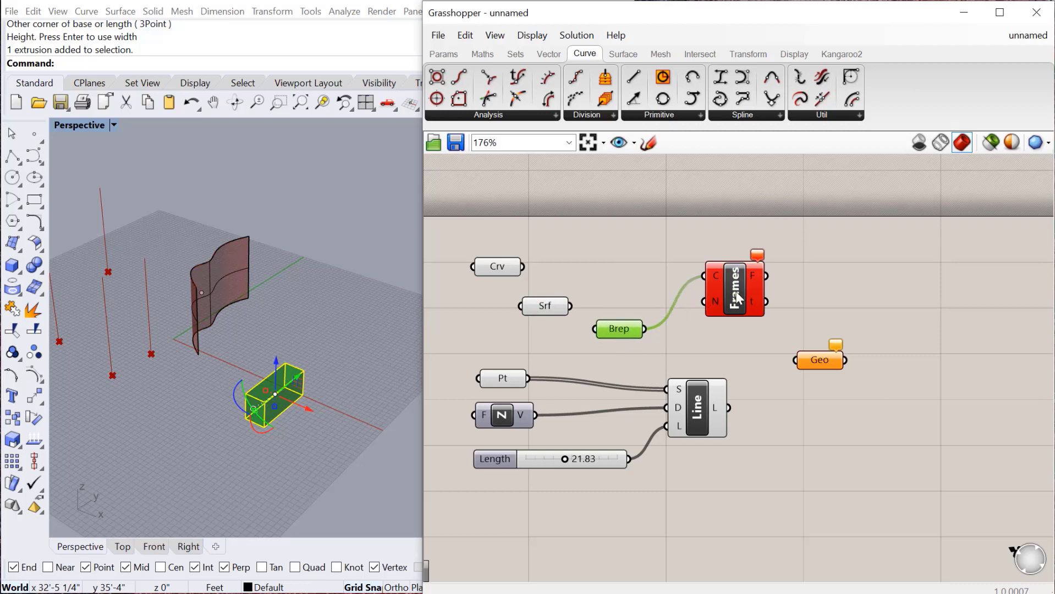
pyautogui.moveTo(729, 277); pyautogui.dragTo(731, 278)
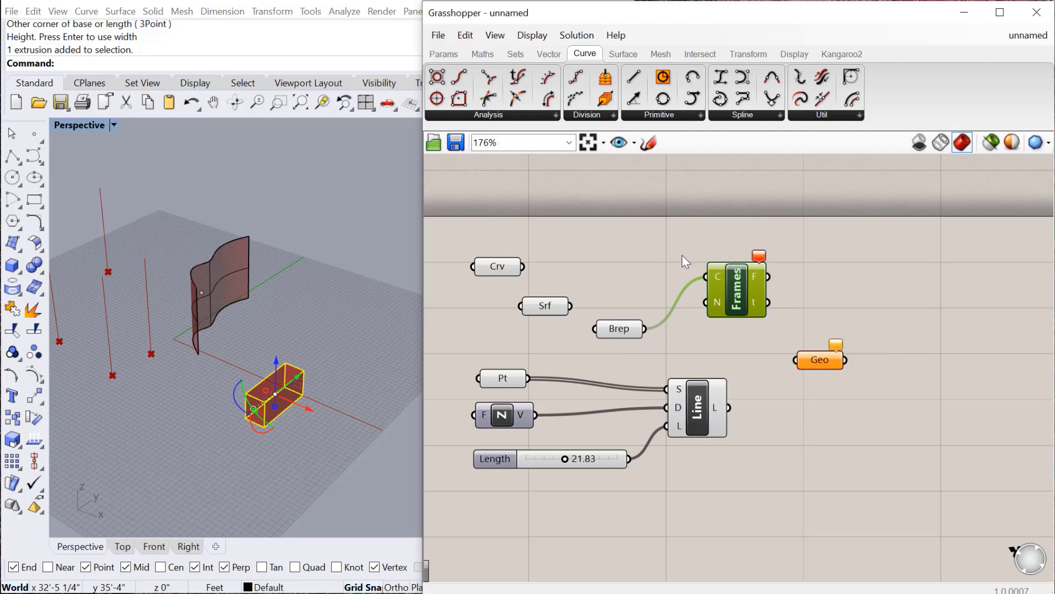
pyautogui.moveTo(618, 334); pyautogui.dragTo(614, 337)
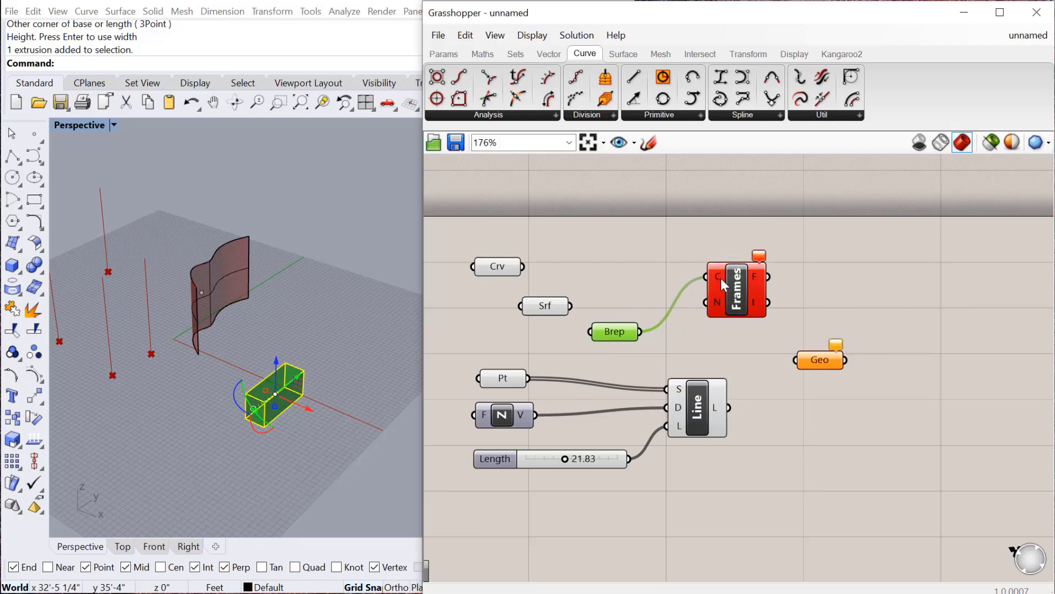
pyautogui.moveTo(721, 278); pyautogui.dragTo(728, 299)
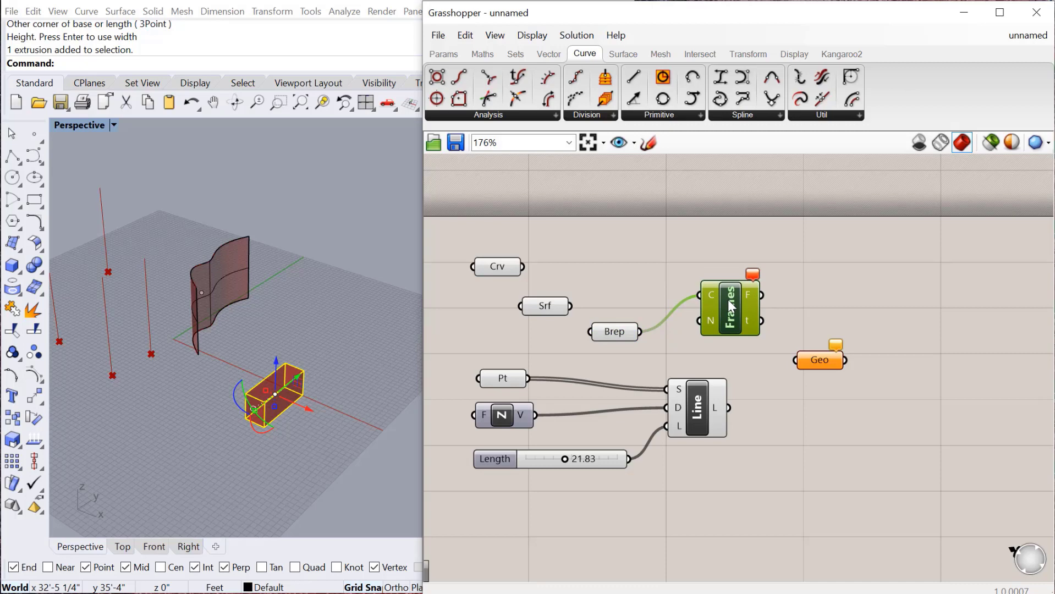